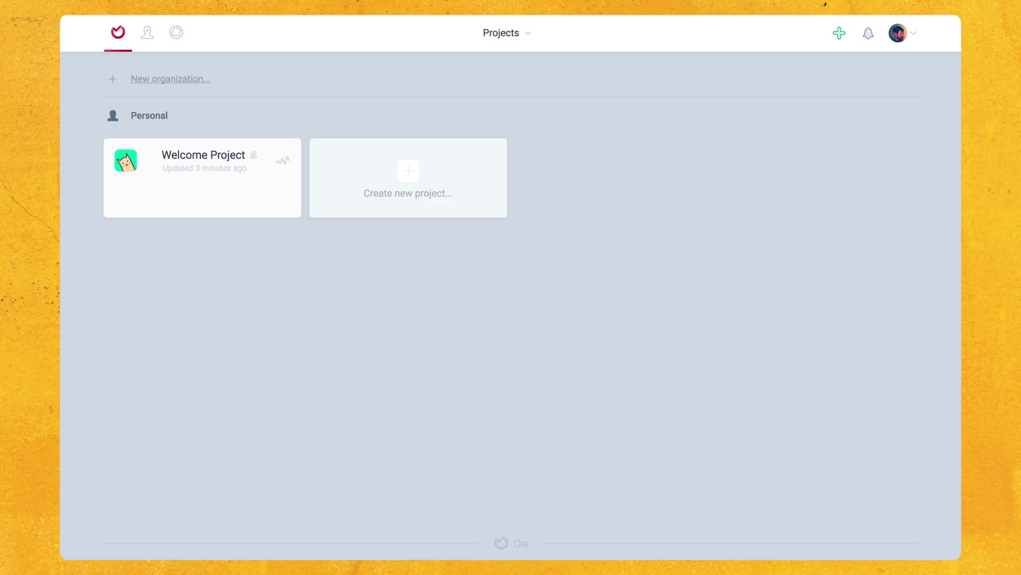
Step: Open the Welcome Project board, view the Master the card task details, then close them
{"action": "mouse_move", "coordinate": [218, 158]}
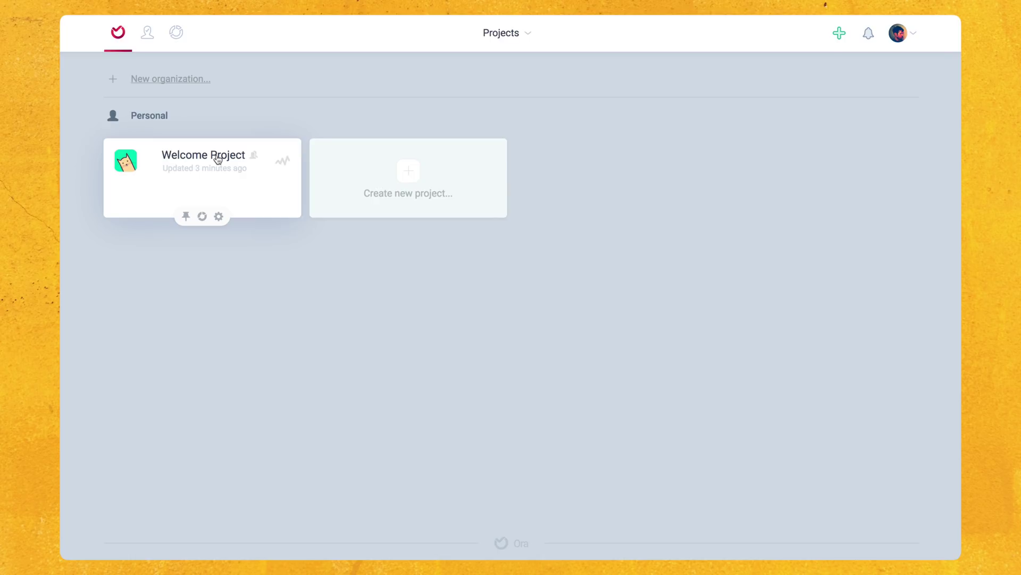
{"action": "left_click", "coordinate": [218, 158]}
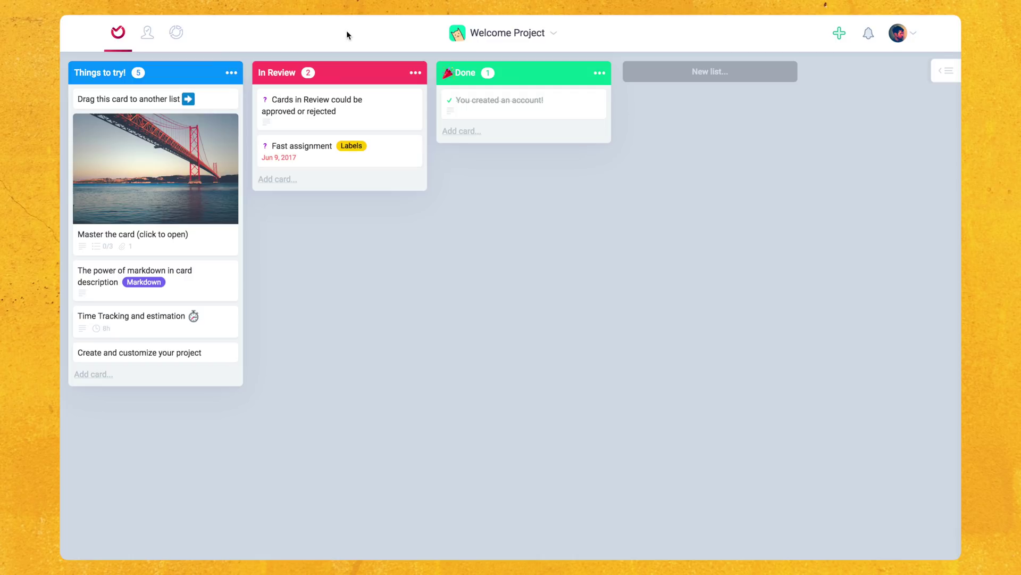
{"action": "left_click", "coordinate": [195, 169]}
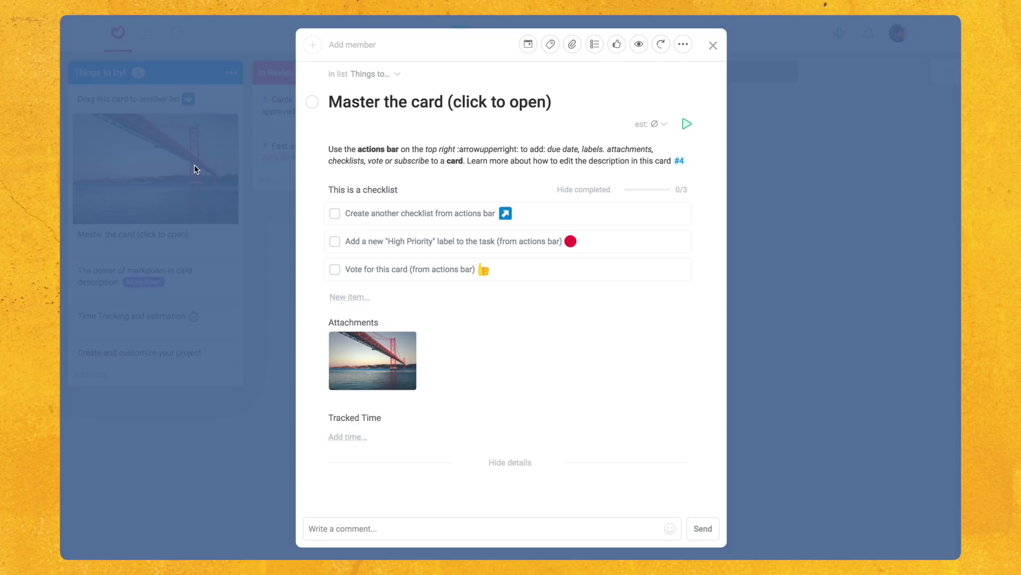
{"action": "left_click", "coordinate": [183, 133]}
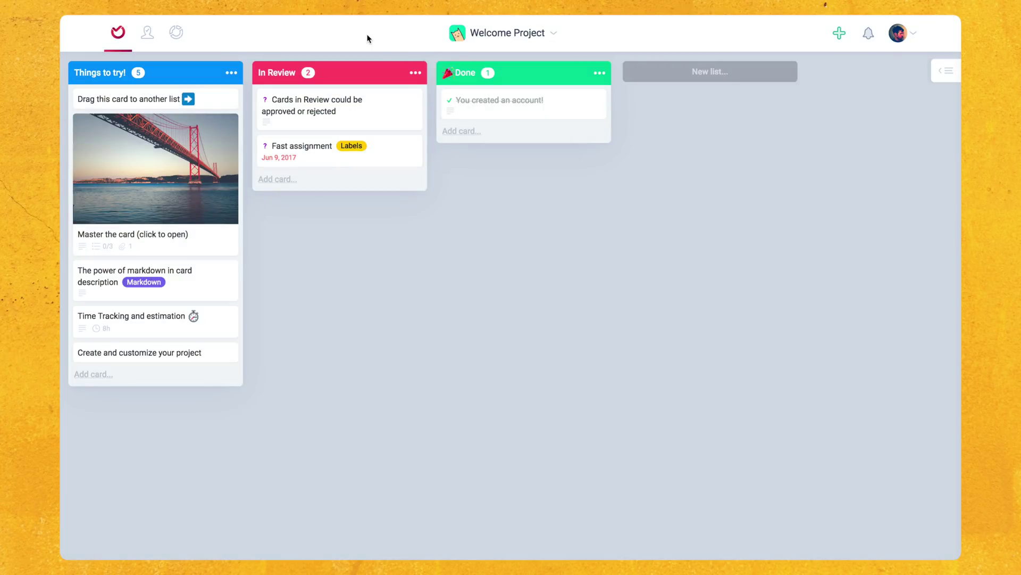
{"action": "mouse_move", "coordinate": [498, 35]}
Step: Turn on List View in the Welcome Project's Features & integrations settings
{"action": "left_click", "coordinate": [554, 33]}
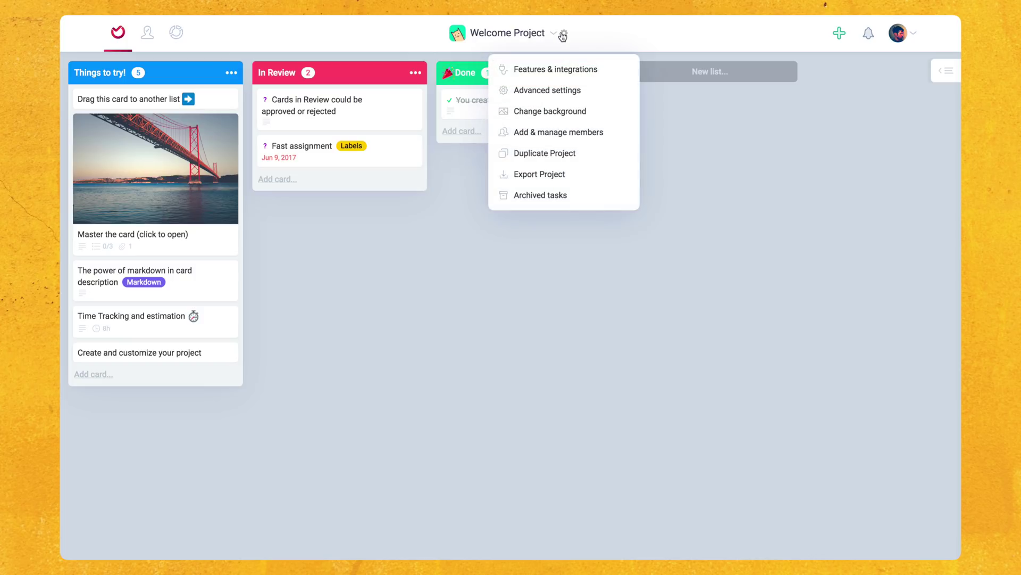
{"action": "left_click", "coordinate": [552, 71]}
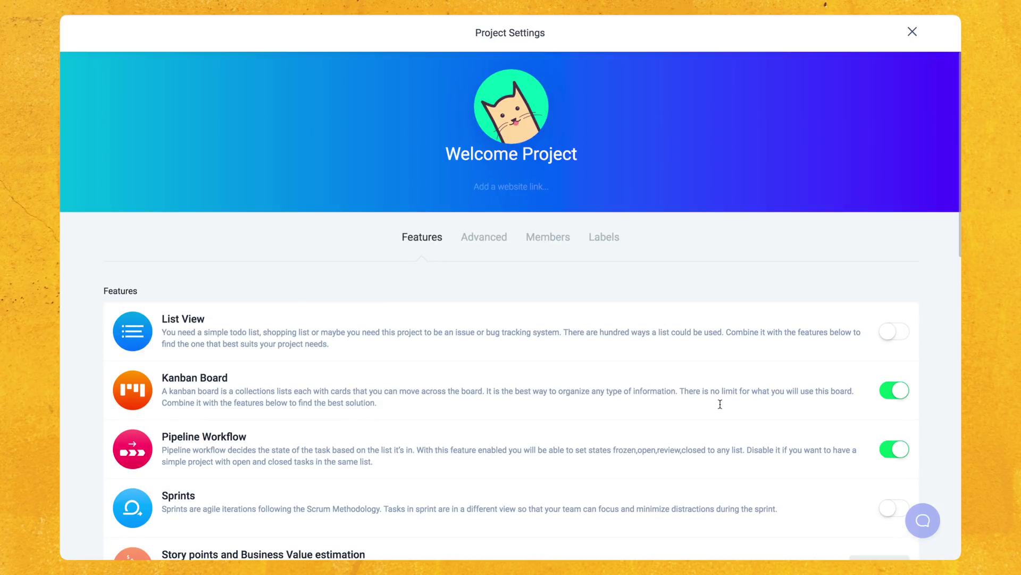
{"action": "left_click", "coordinate": [890, 333]}
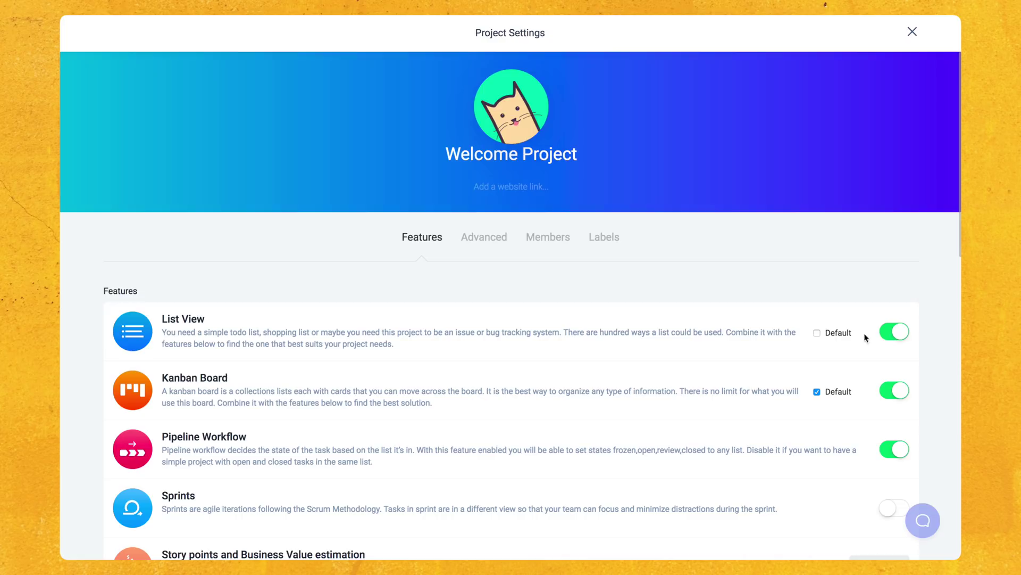
{"action": "left_click", "coordinate": [912, 31]}
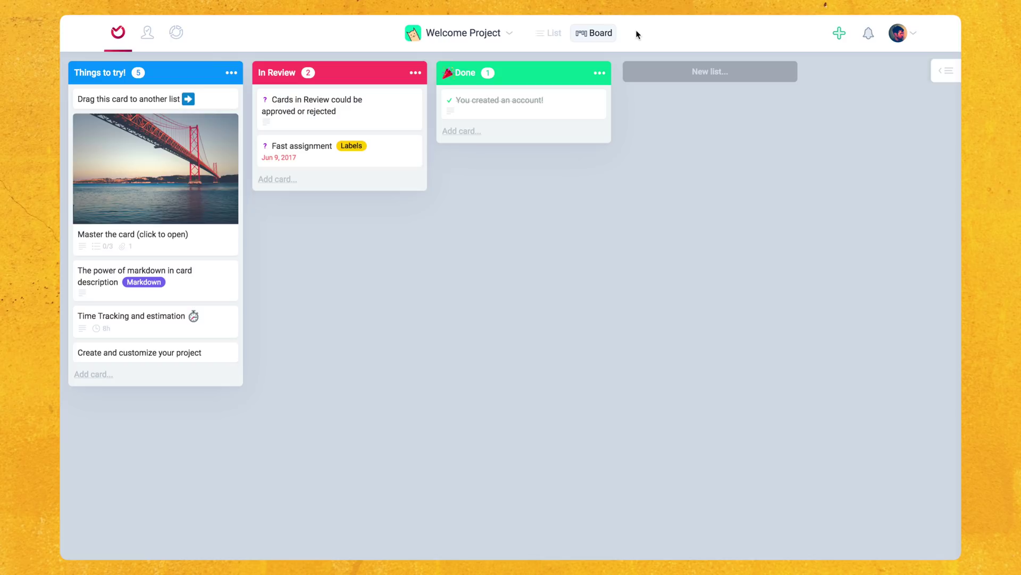
Step: Switch the Welcome Project to List view and dismiss the intro dialog and tour
{"action": "left_click", "coordinate": [556, 35]}
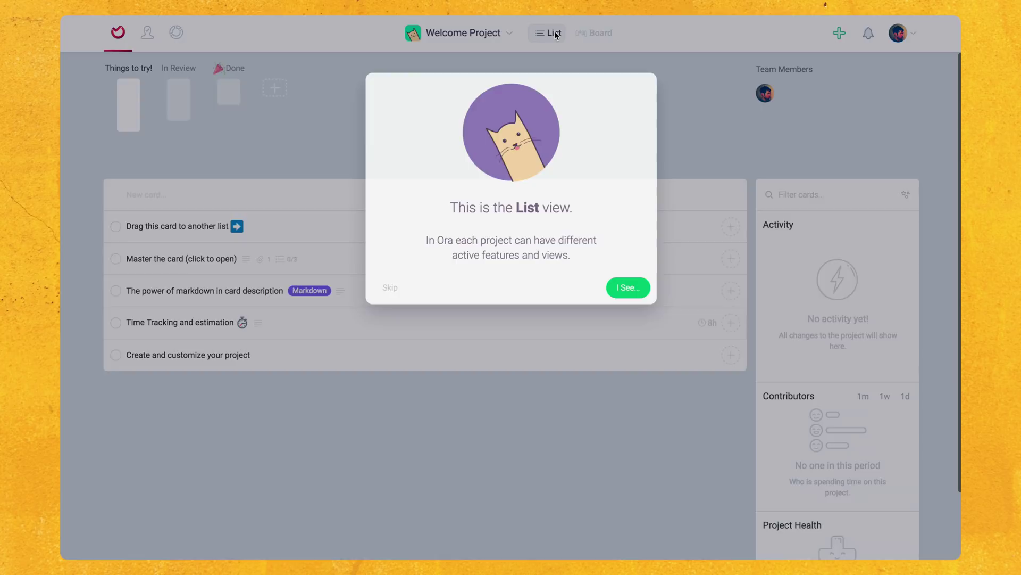
{"action": "left_click", "coordinate": [619, 288]}
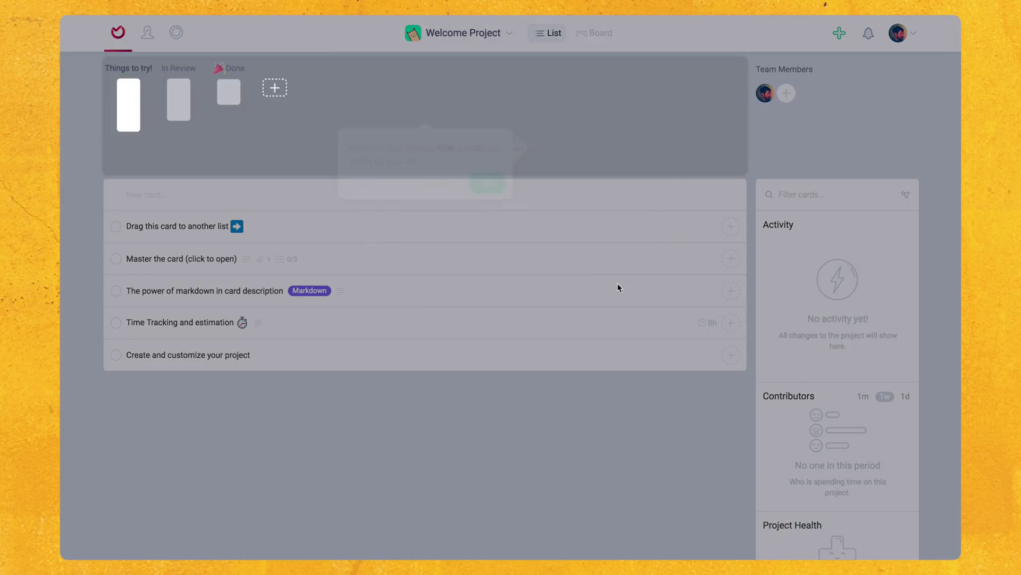
{"action": "left_click", "coordinate": [362, 241]}
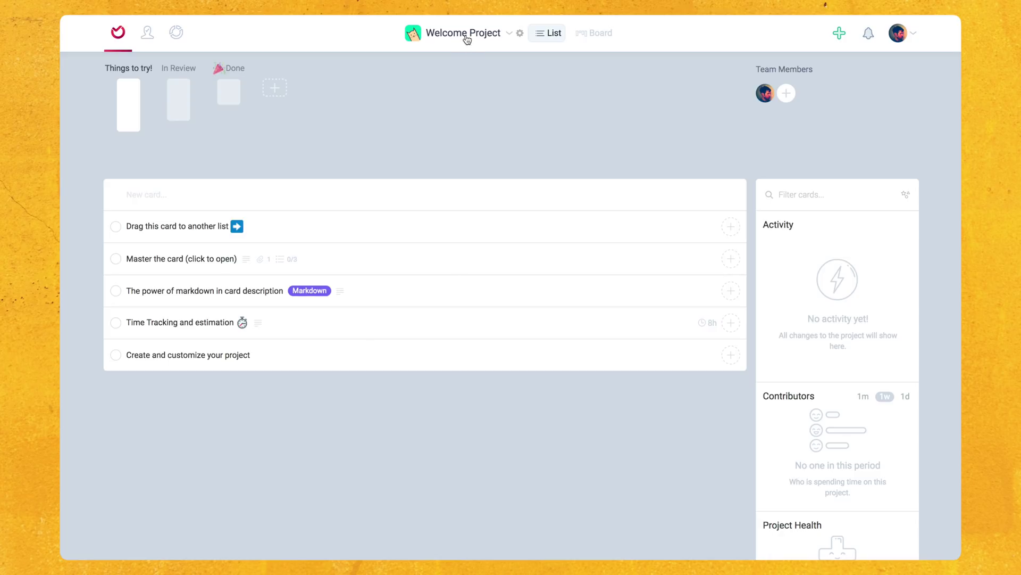
Step: Look over the Welcome Project's Features & integrations settings, then close Project Settings
{"action": "left_click", "coordinate": [520, 34]}
{"action": "left_click", "coordinate": [507, 69]}
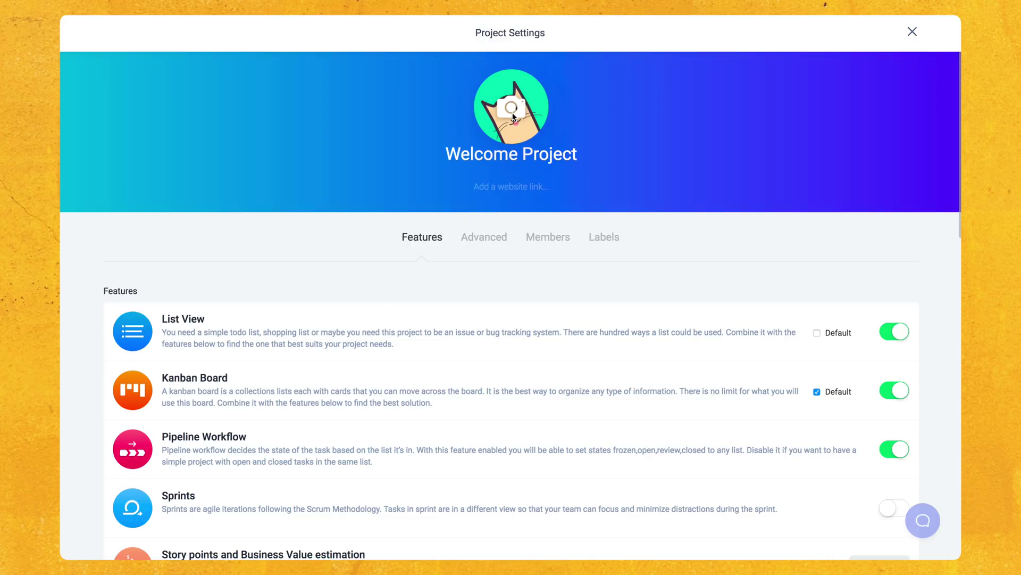
{"action": "left_click", "coordinate": [910, 33]}
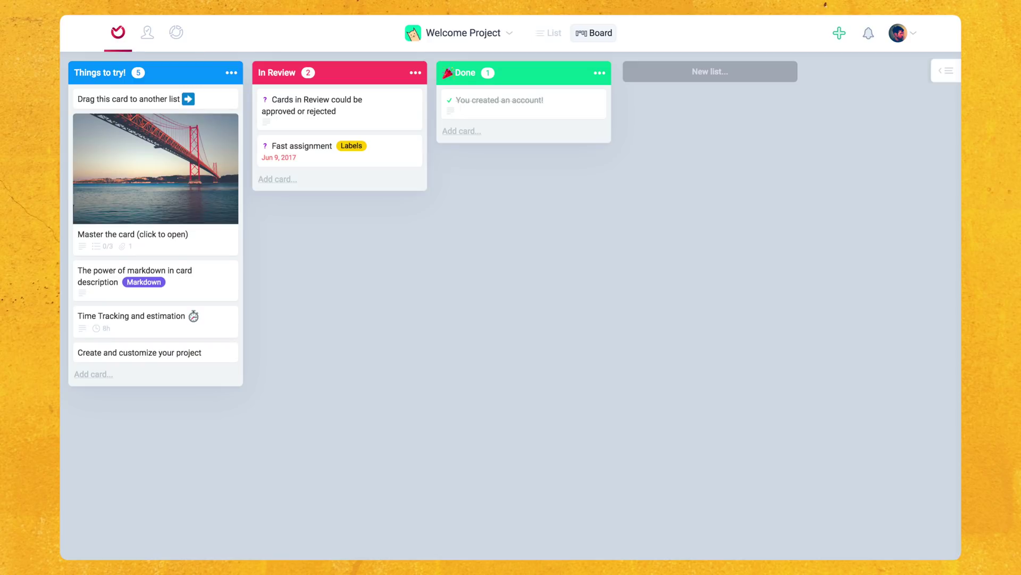
Step: Open Test Project from the projects overview and show it as a board
{"action": "left_click", "coordinate": [117, 37]}
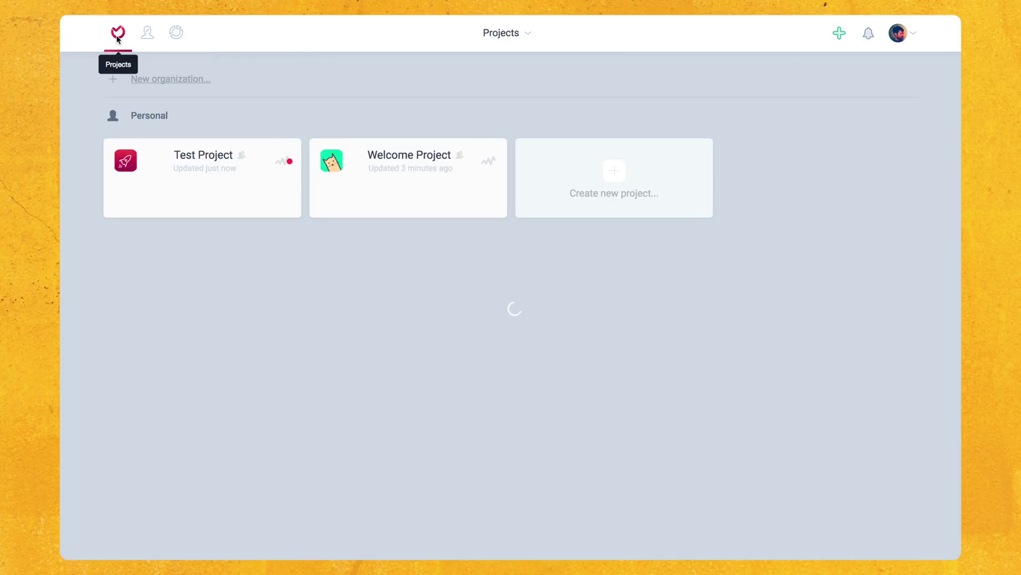
{"action": "left_click", "coordinate": [207, 157]}
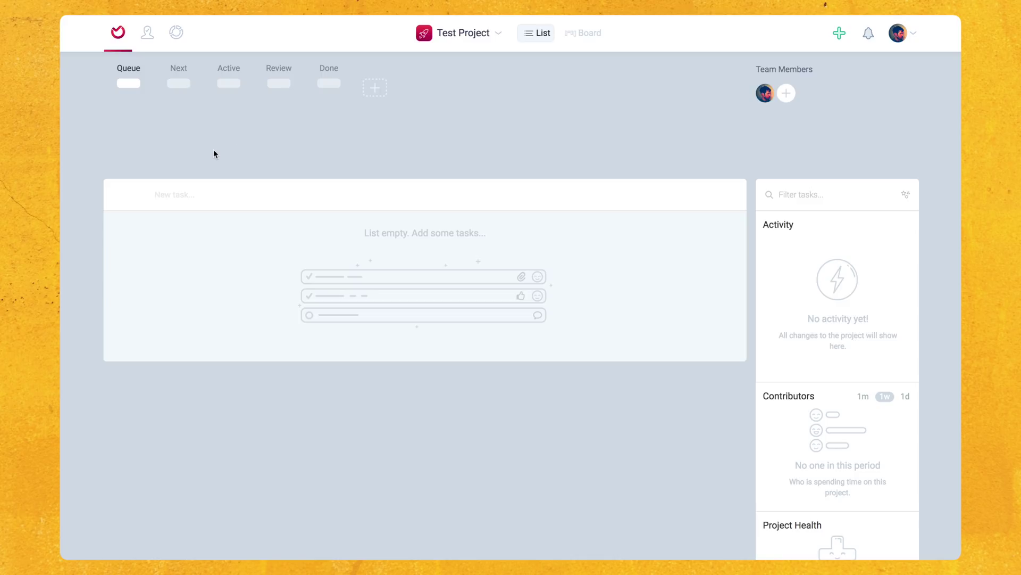
{"action": "left_click", "coordinate": [579, 33]}
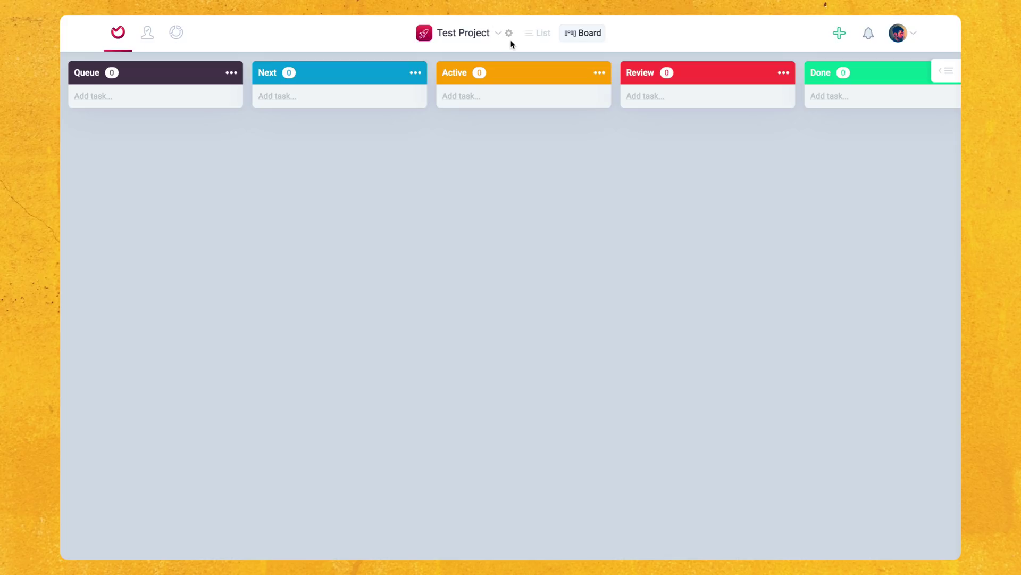
Step: Duplicate Test Project as a new project named 'Apartment'
{"action": "left_click", "coordinate": [510, 35]}
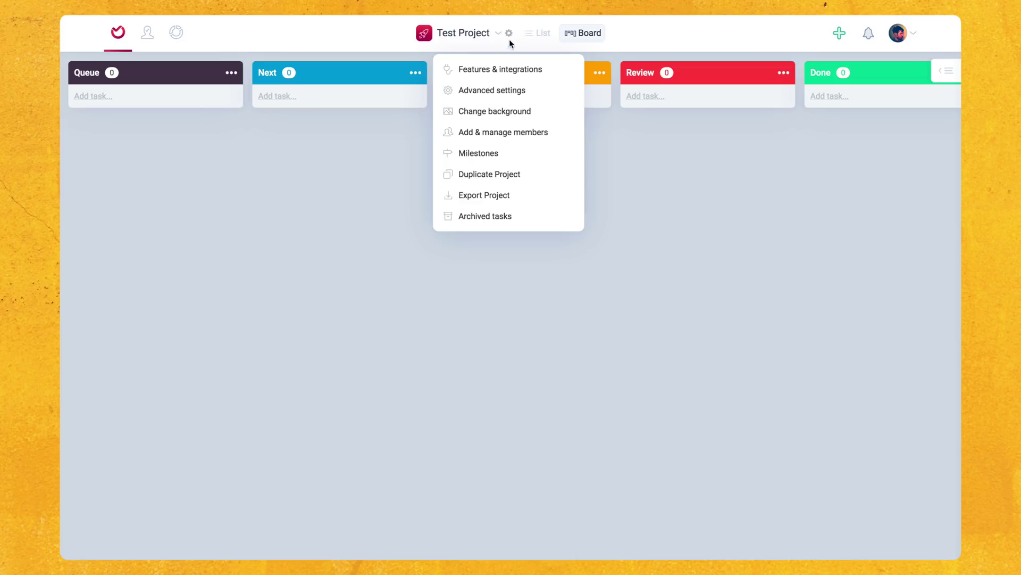
{"action": "left_click", "coordinate": [509, 172]}
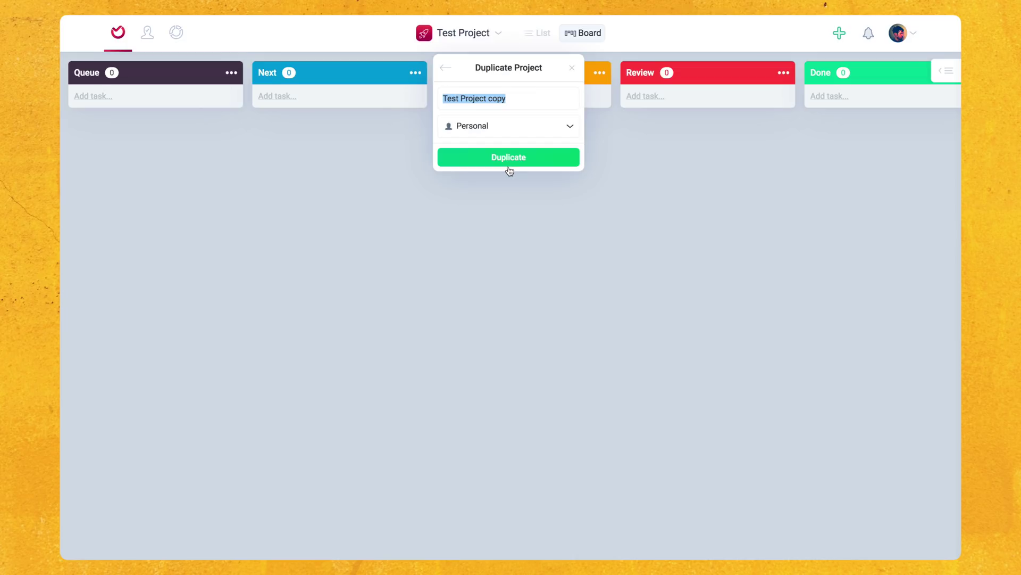
{"action": "left_click", "coordinate": [510, 158]}
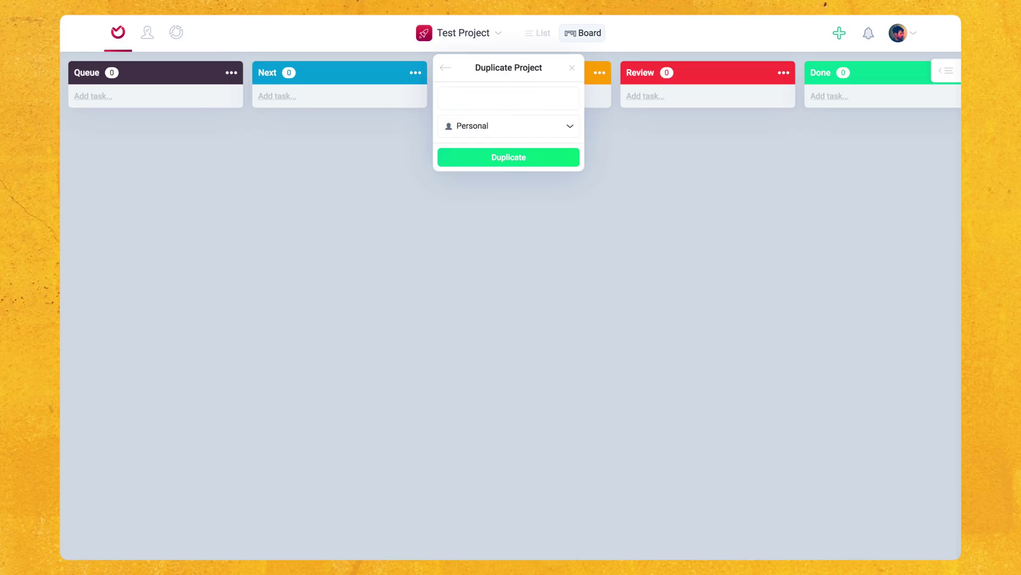
{"action": "type", "text": "Apartment"}
{"action": "left_click", "coordinate": [519, 158]}
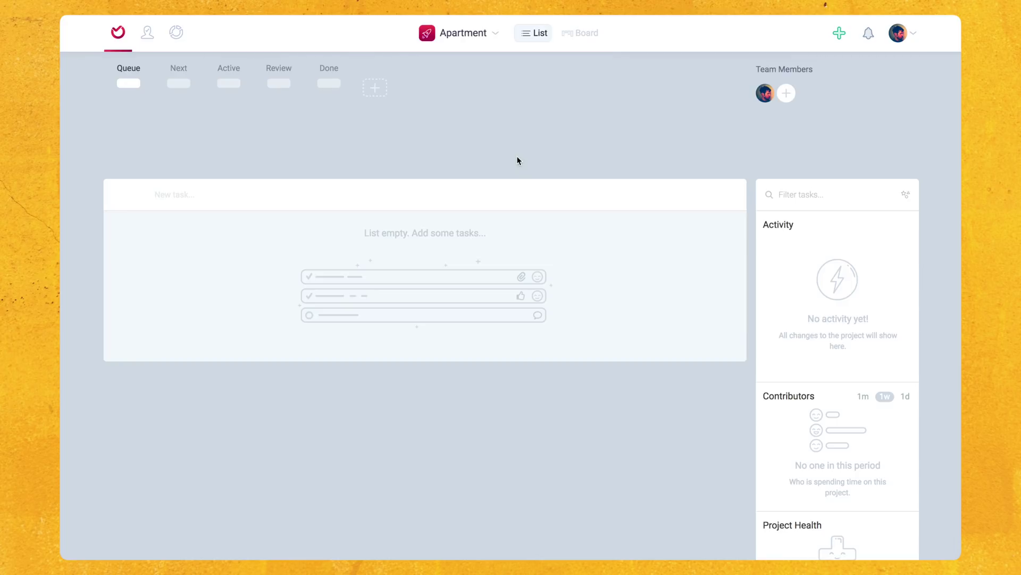
Step: Add 'do the dishes', 'vacuum the rug', 'clean kitchen floor' and 'replace AC' to the Next column
{"action": "left_click", "coordinate": [579, 34]}
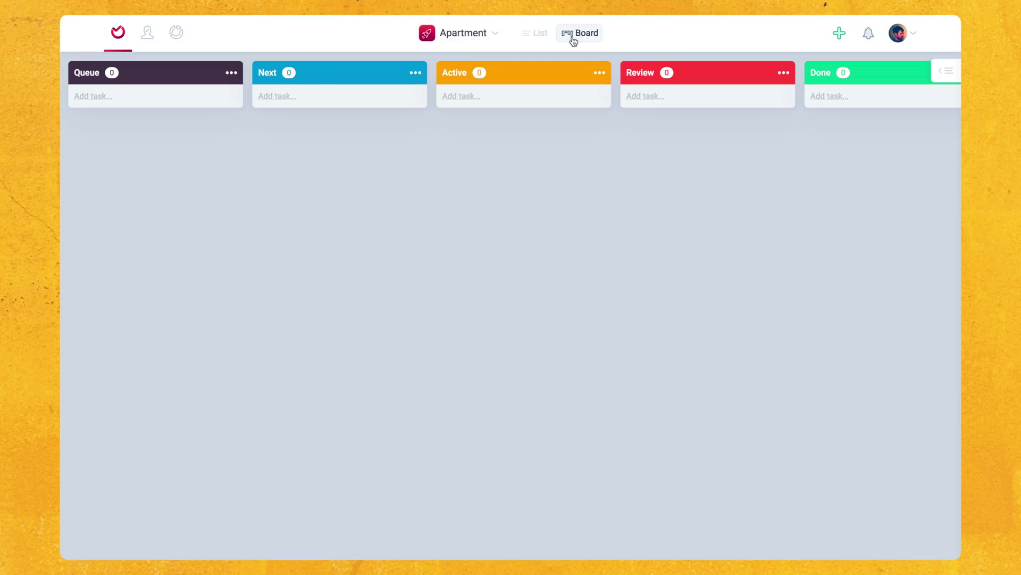
{"action": "left_click", "coordinate": [276, 98]}
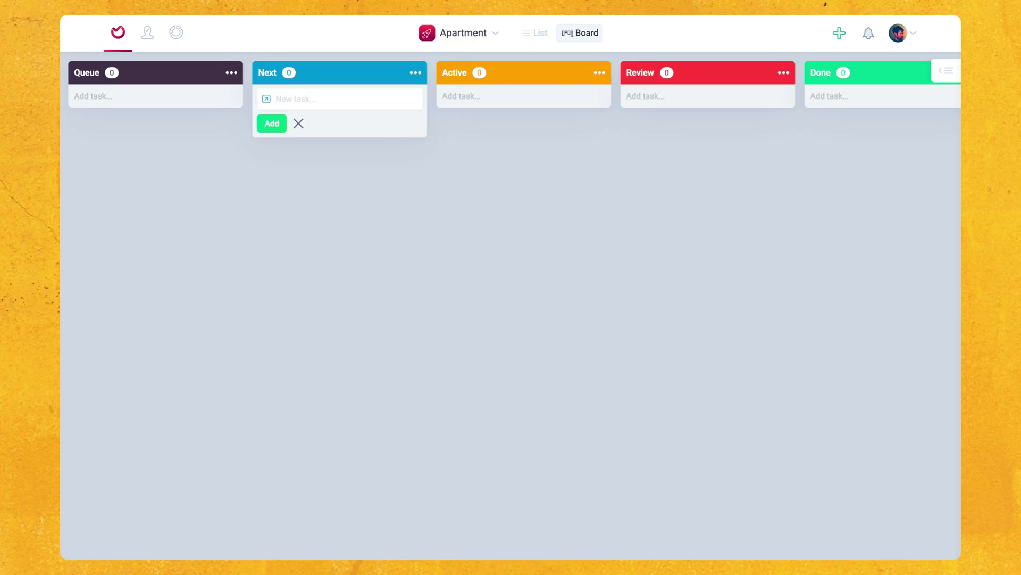
{"action": "type", "text": "do the dishes"}
{"action": "key", "text": "Return"}
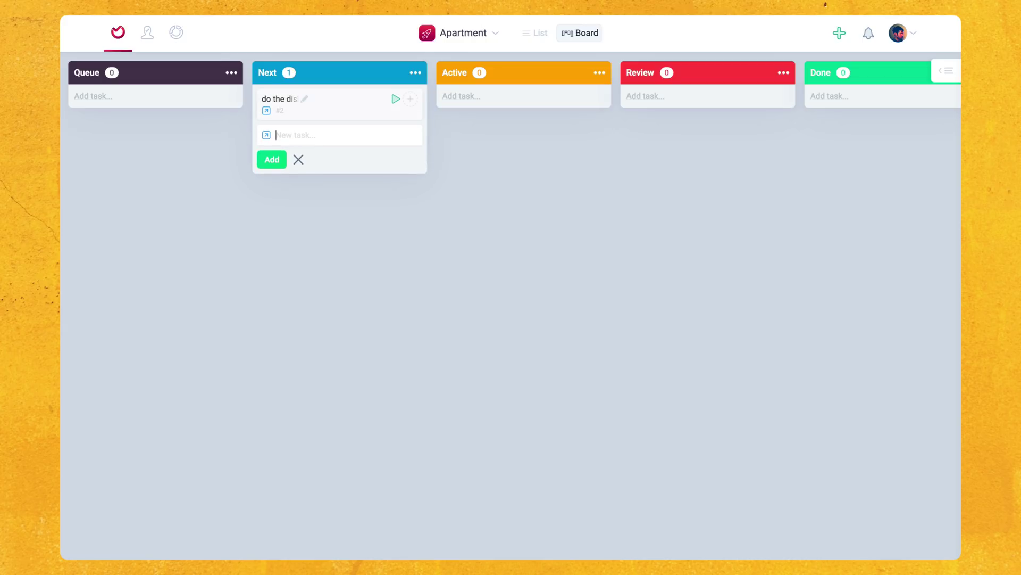
{"action": "type", "text": "vacuum the rug"}
{"action": "key", "text": "Return"}
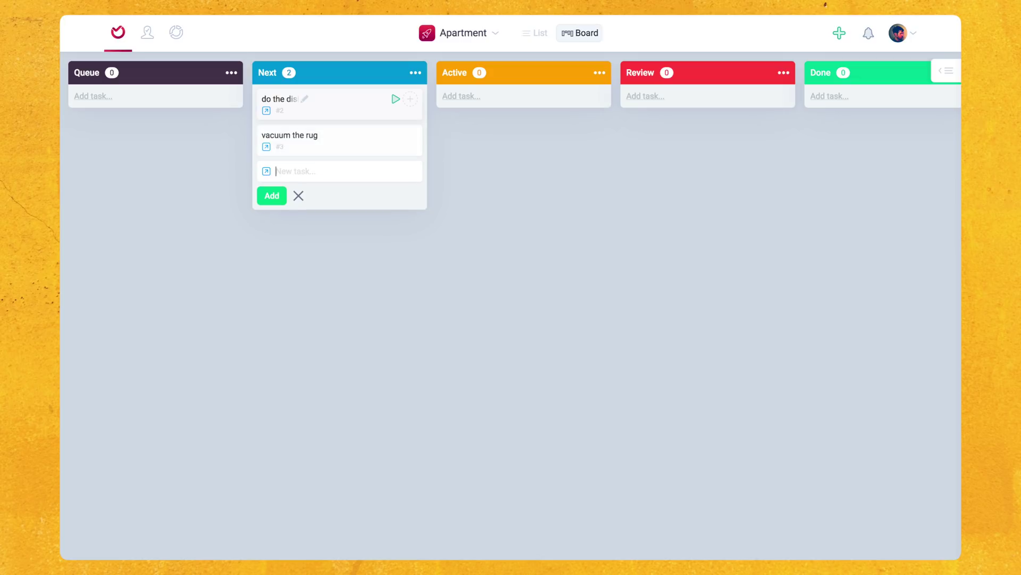
{"action": "type", "text": "clean kitchen floor"}
{"action": "key", "text": "Return"}
{"action": "type", "text": "replace AC"}
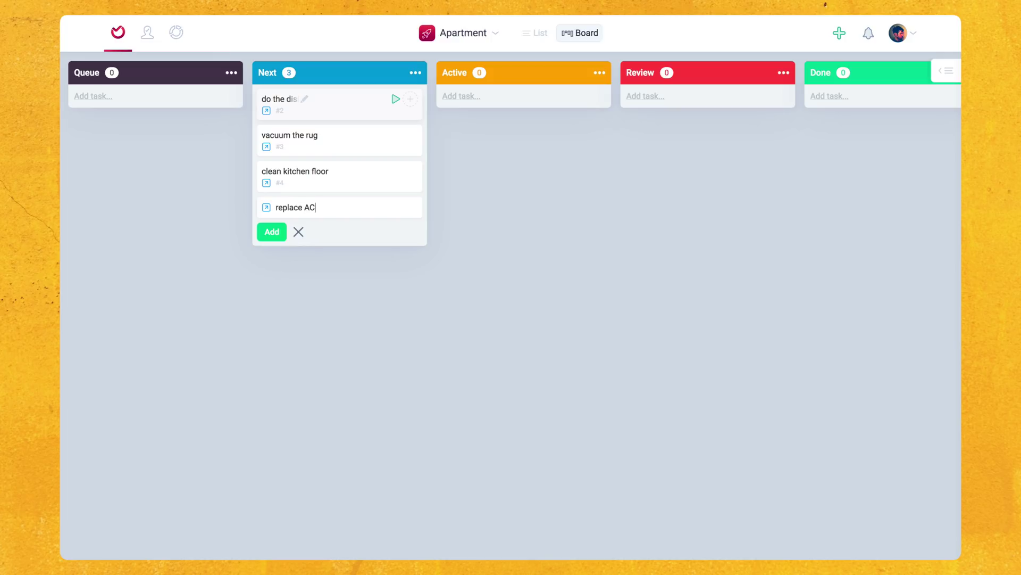
{"action": "key", "text": "Return"}
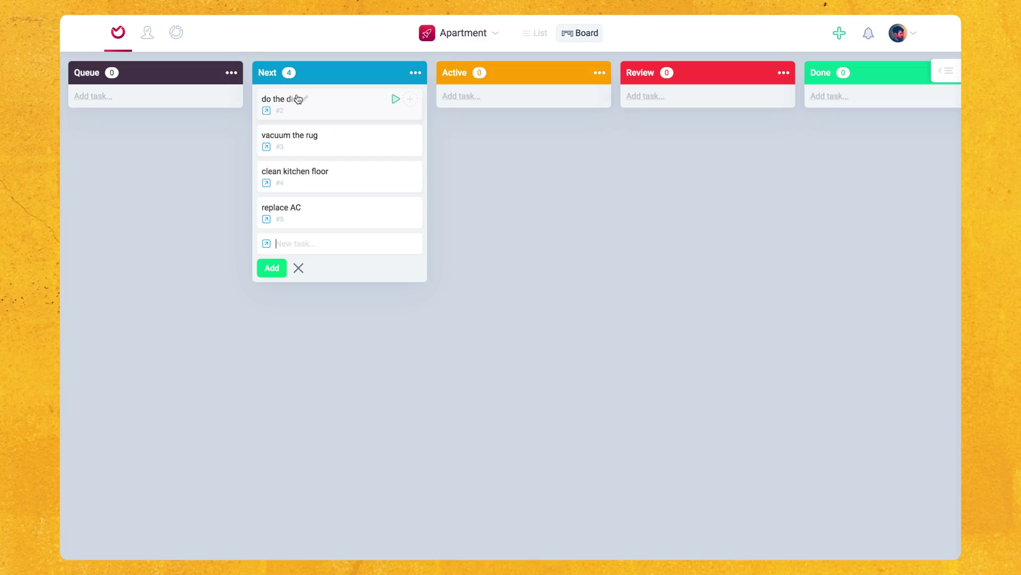
{"action": "left_click", "coordinate": [333, 105]}
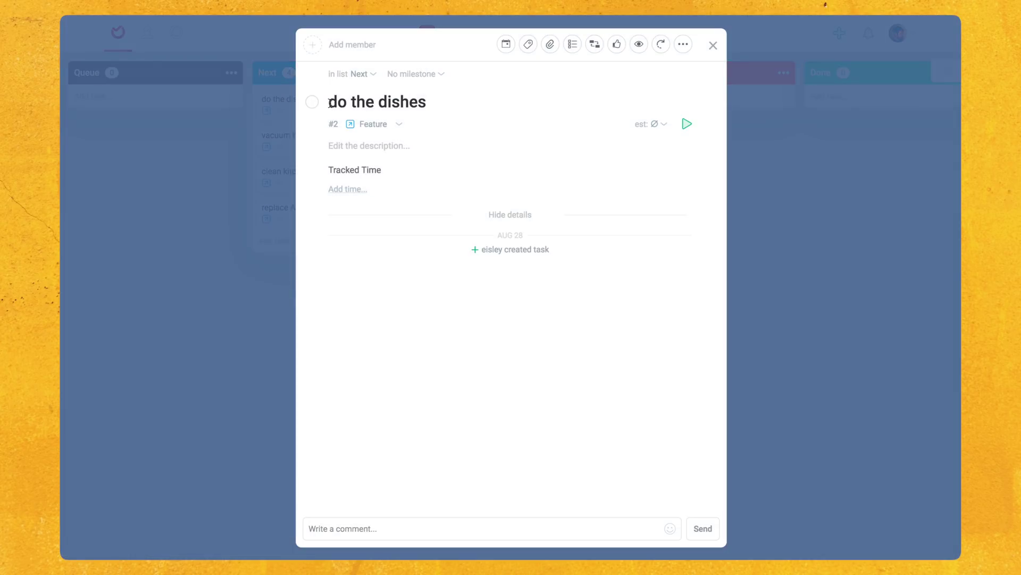
Step: Create a new 'chore' label and apply it to the do the dishes task
{"action": "left_click", "coordinate": [528, 44]}
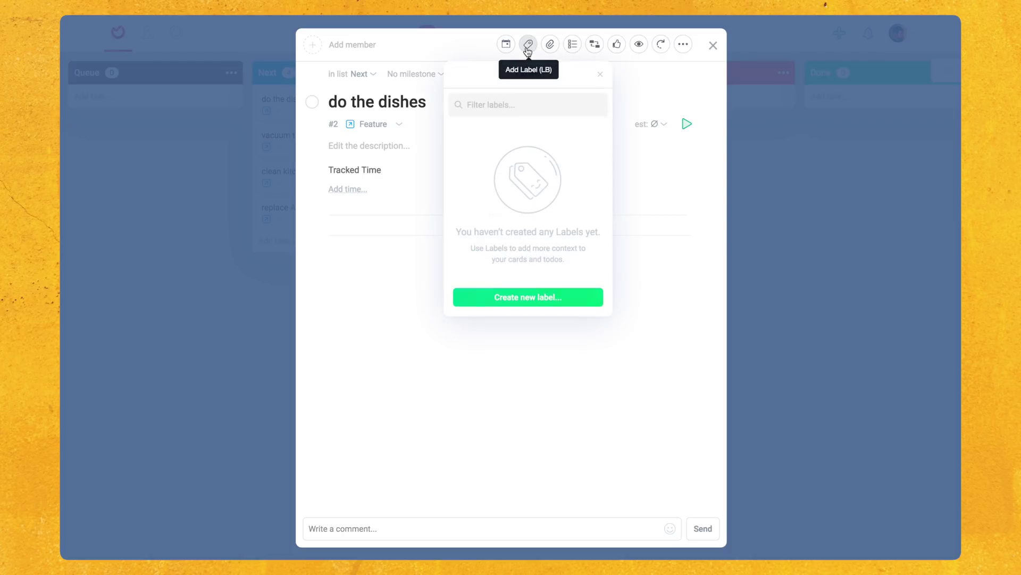
{"action": "left_click", "coordinate": [545, 299]}
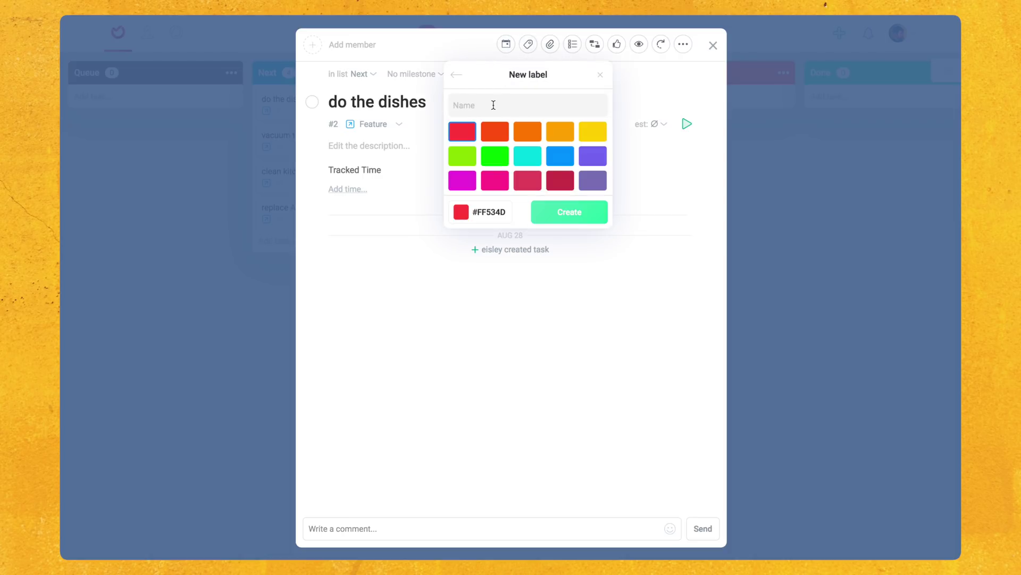
{"action": "type", "text": "chore"}
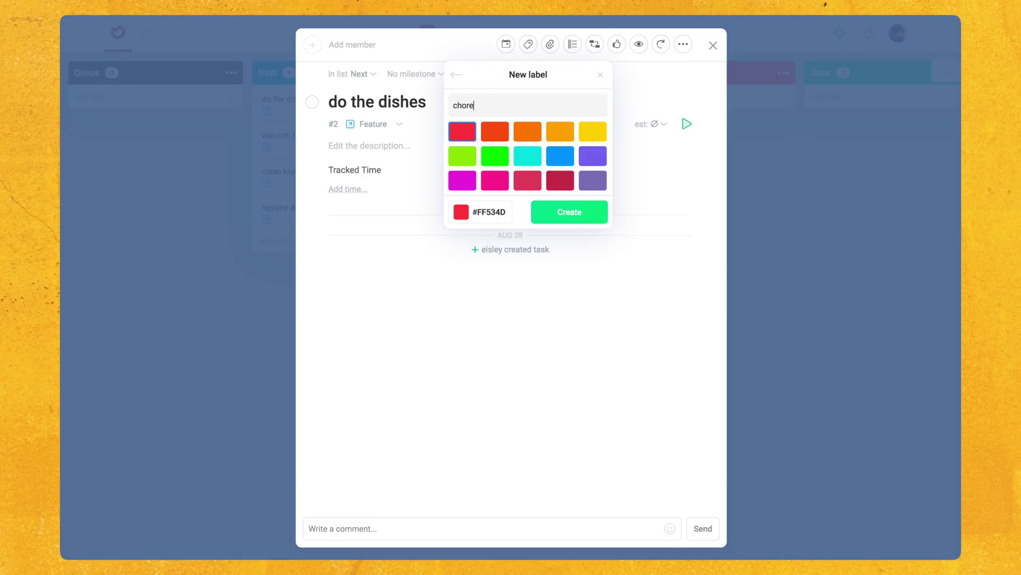
{"action": "left_click", "coordinate": [575, 218]}
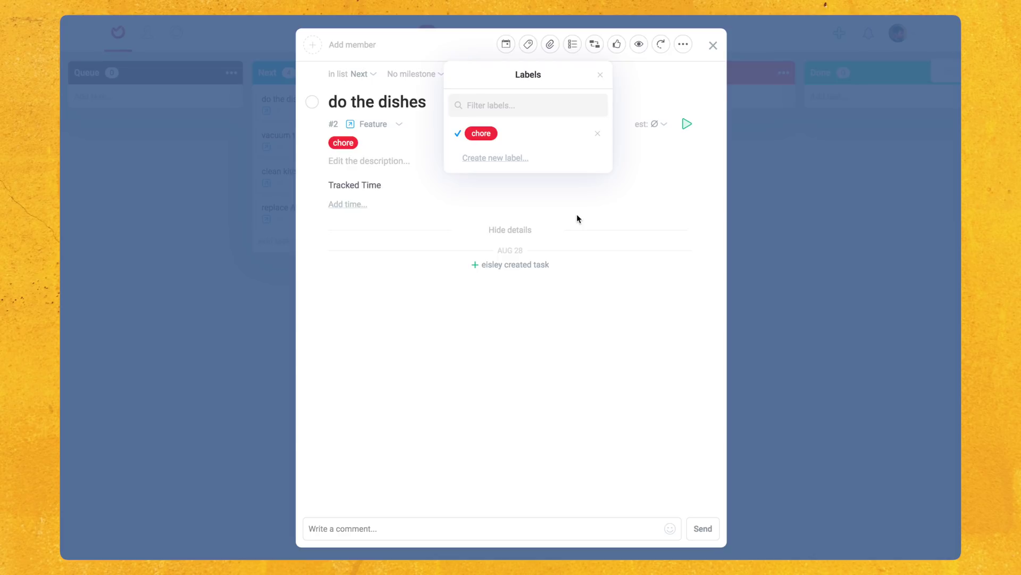
{"action": "left_click", "coordinate": [791, 266]}
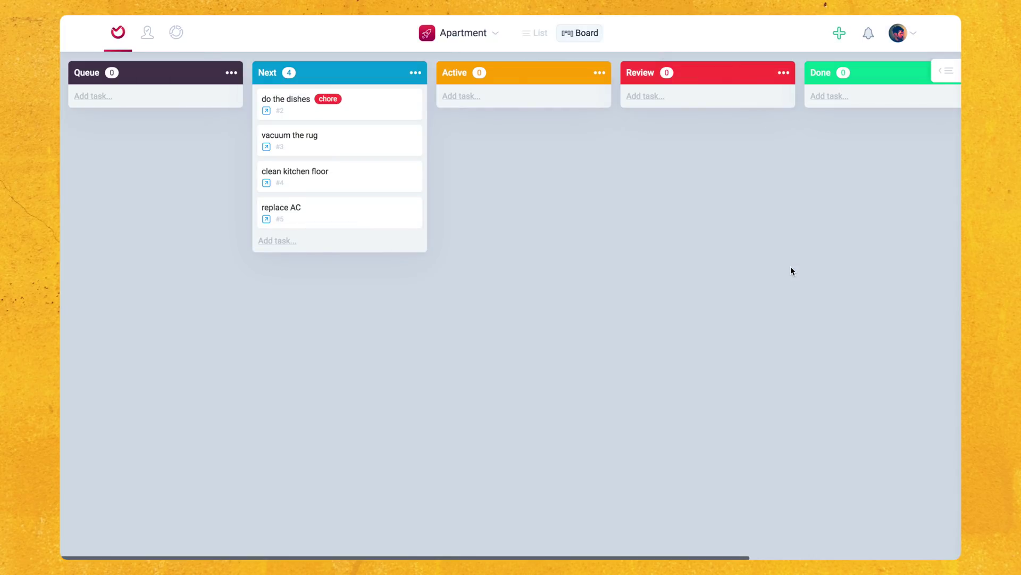
{"action": "left_click", "coordinate": [370, 149], "text": "shift"}
Step: Apply the chore label to vacuum the rug and clean kitchen floor in one go
{"action": "left_click", "coordinate": [366, 176], "text": "shift"}
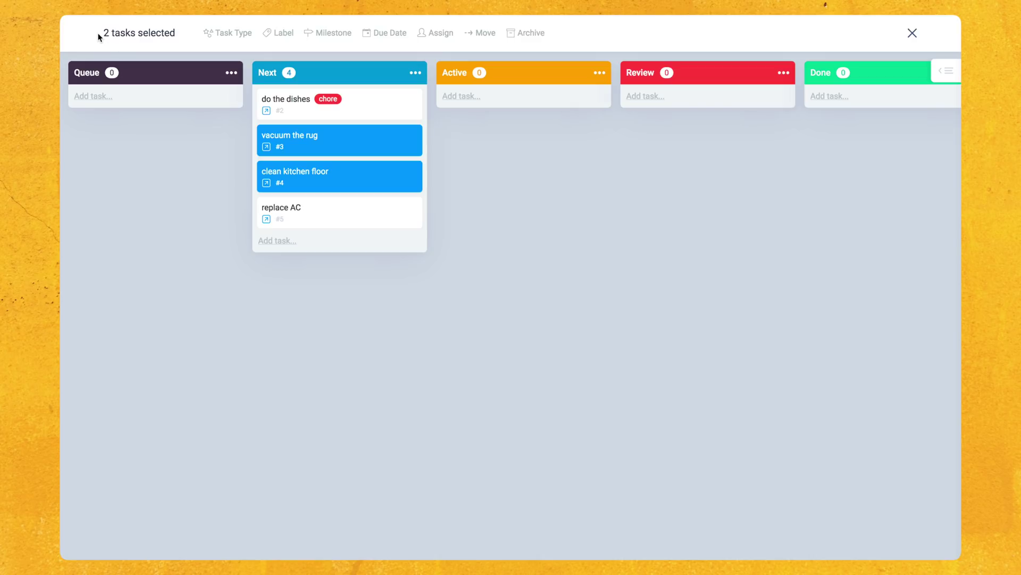
{"action": "left_click", "coordinate": [275, 39]}
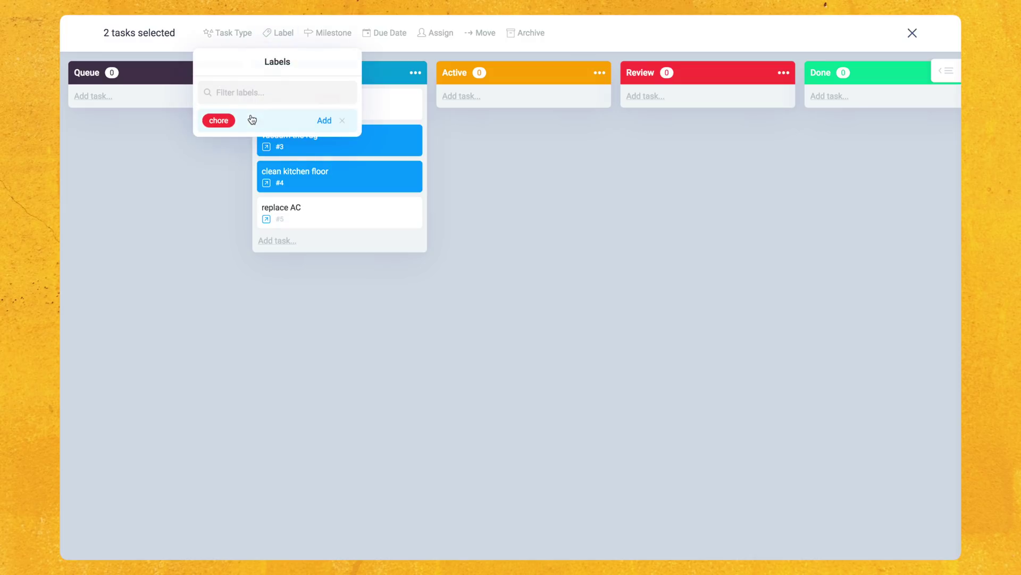
{"action": "left_click", "coordinate": [252, 119]}
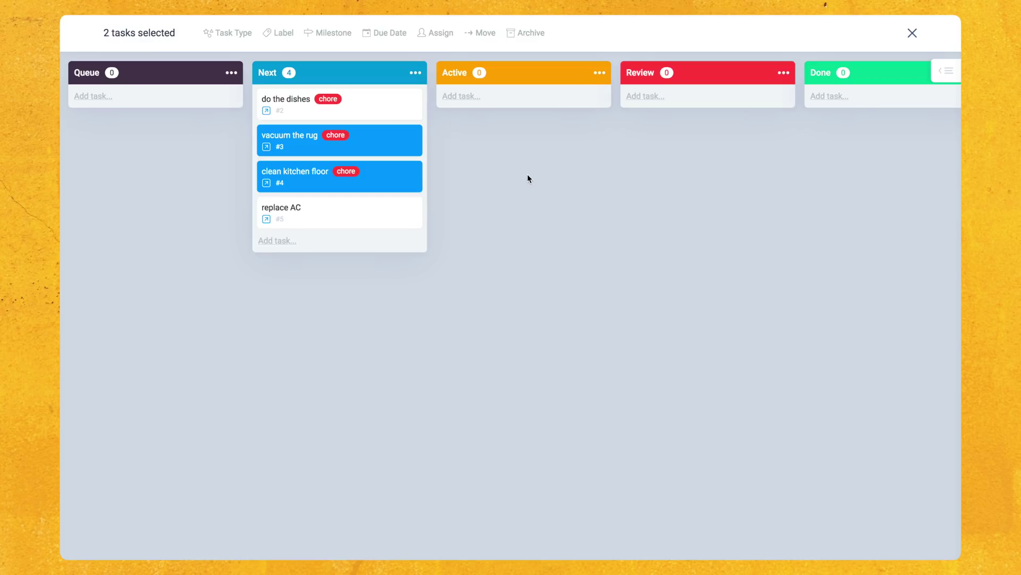
{"action": "key", "text": "Escape"}
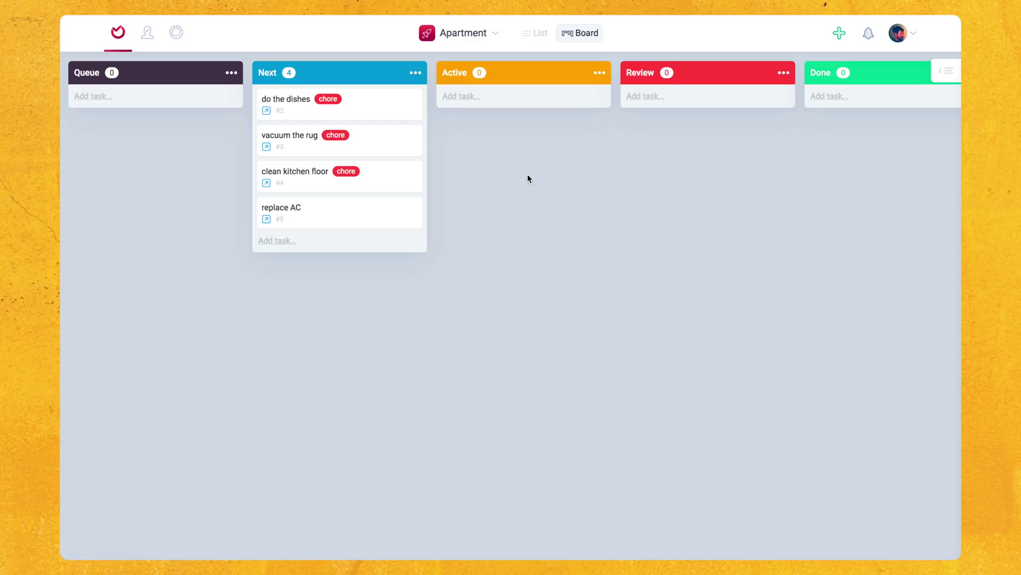
{"action": "left_click", "coordinate": [356, 110]}
{"action": "left_click", "coordinate": [372, 146]}
{"action": "left_click", "coordinate": [372, 176]}
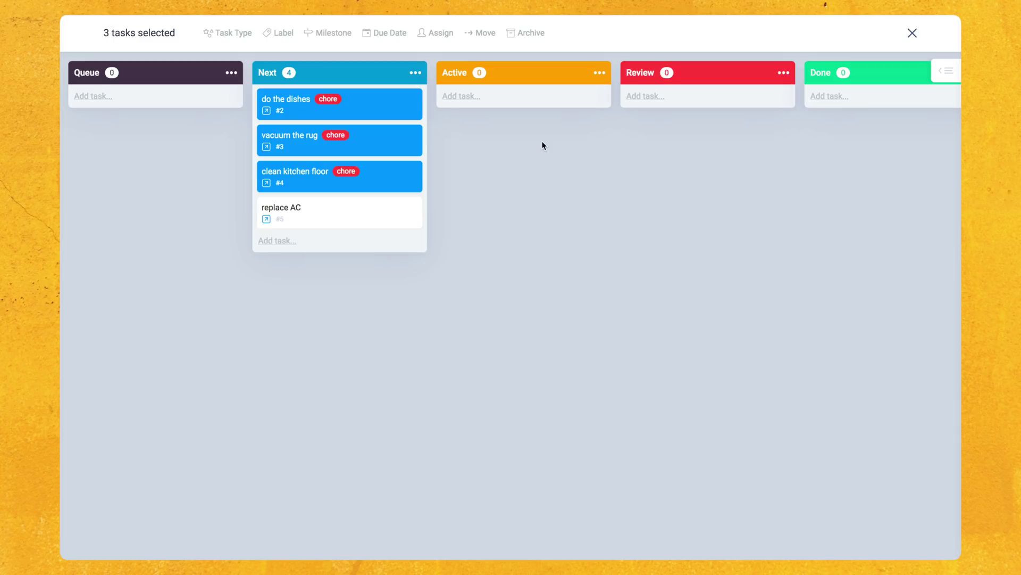
{"action": "key", "text": "Escape"}
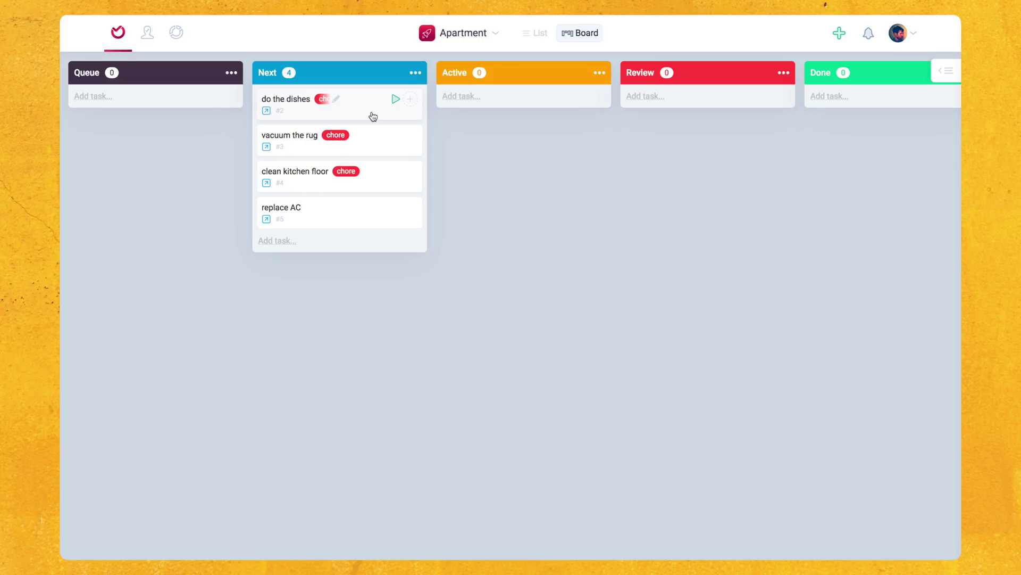
Step: Assign vacuum the rug, clean kitchen floor and replace AC to yourself
{"action": "left_click", "coordinate": [373, 146], "text": "shift"}
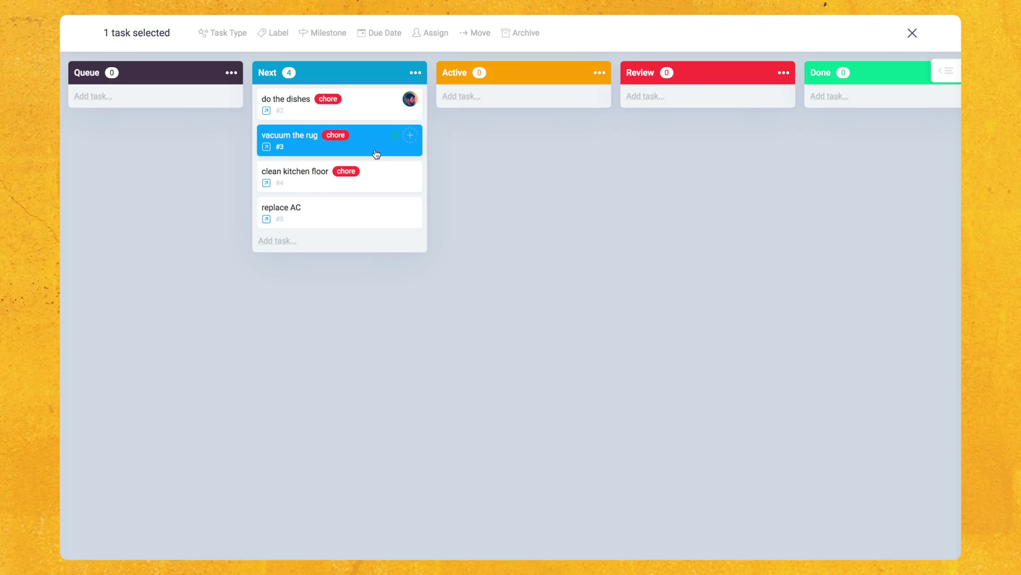
{"action": "left_click", "coordinate": [378, 180], "text": "shift"}
{"action": "left_click", "coordinate": [376, 216], "text": "shift"}
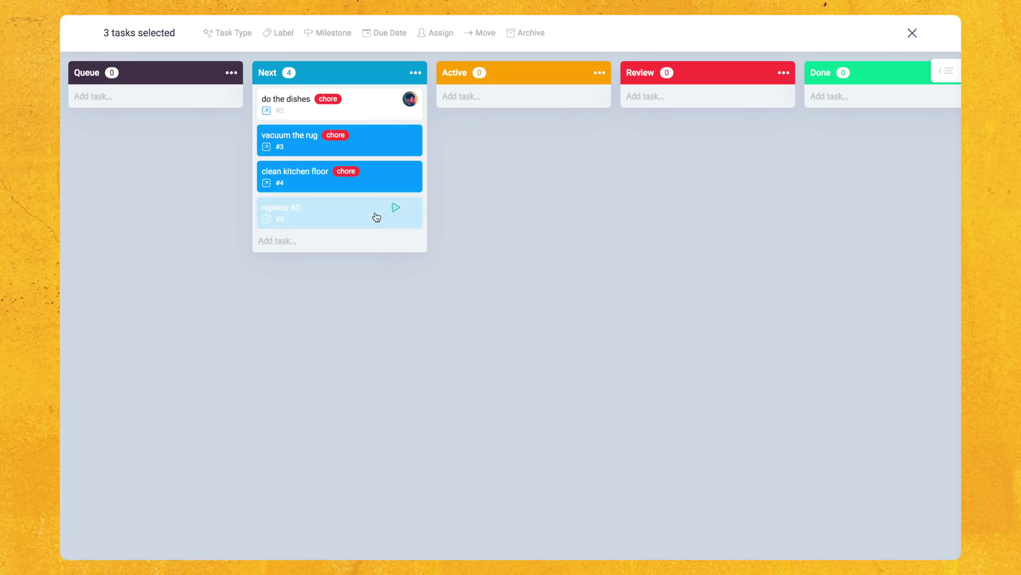
{"action": "left_click", "coordinate": [435, 33]}
{"action": "left_click", "coordinate": [473, 97]}
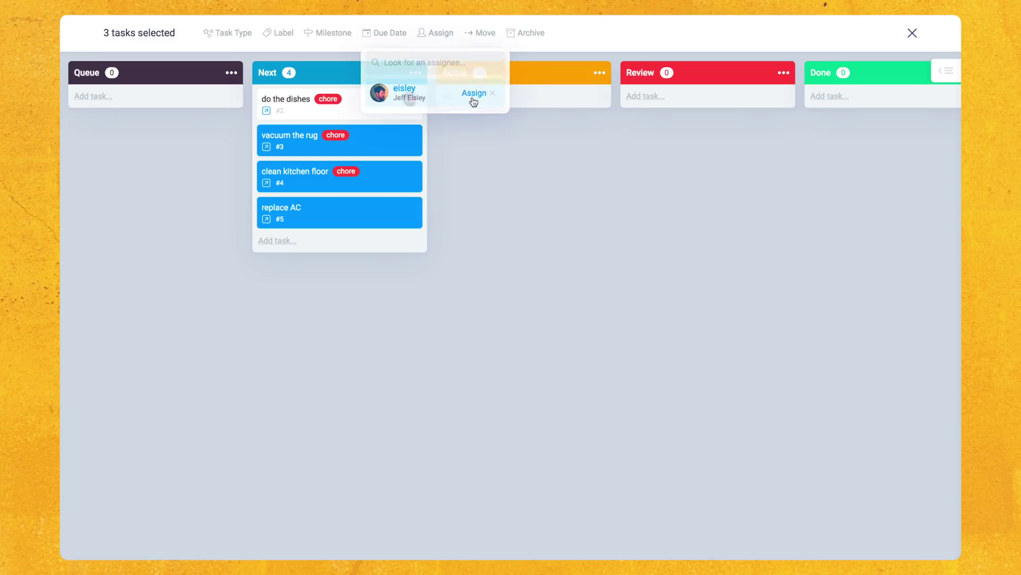
{"action": "left_click", "coordinate": [490, 205]}
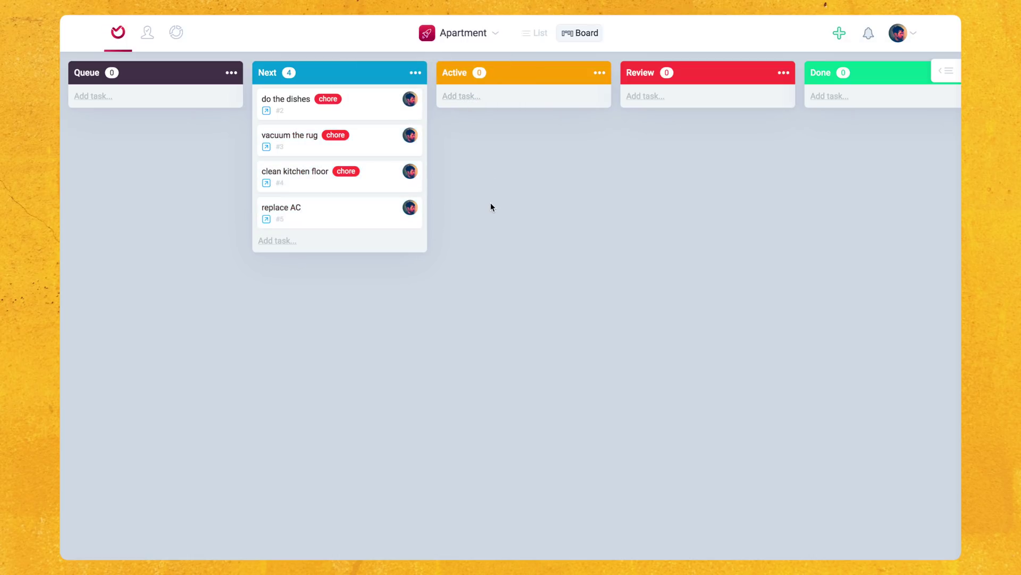
{"action": "left_click", "coordinate": [148, 33]}
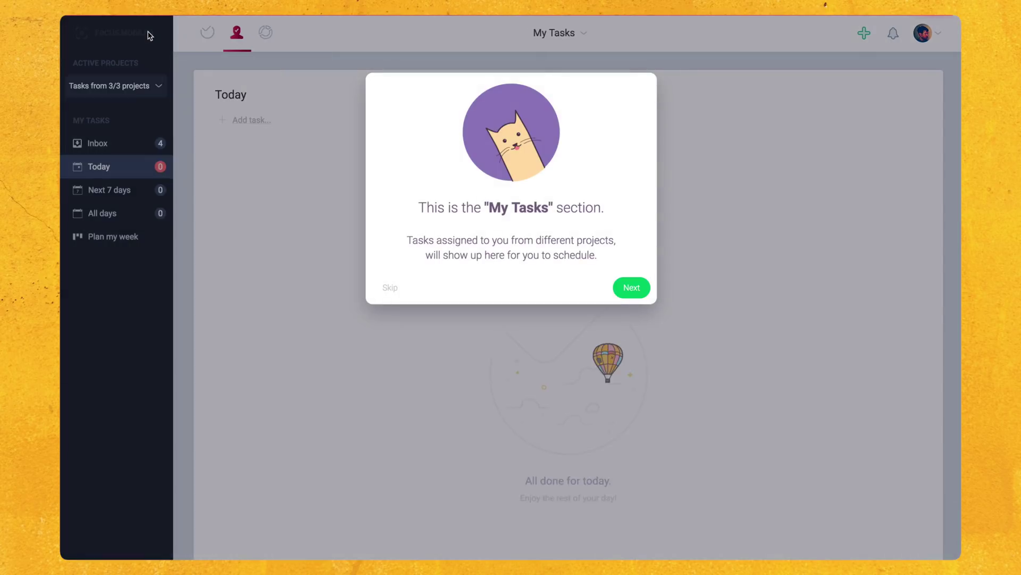
Step: Skip the My Tasks intro and open Plan my week from the Inbox
{"action": "left_click", "coordinate": [389, 290]}
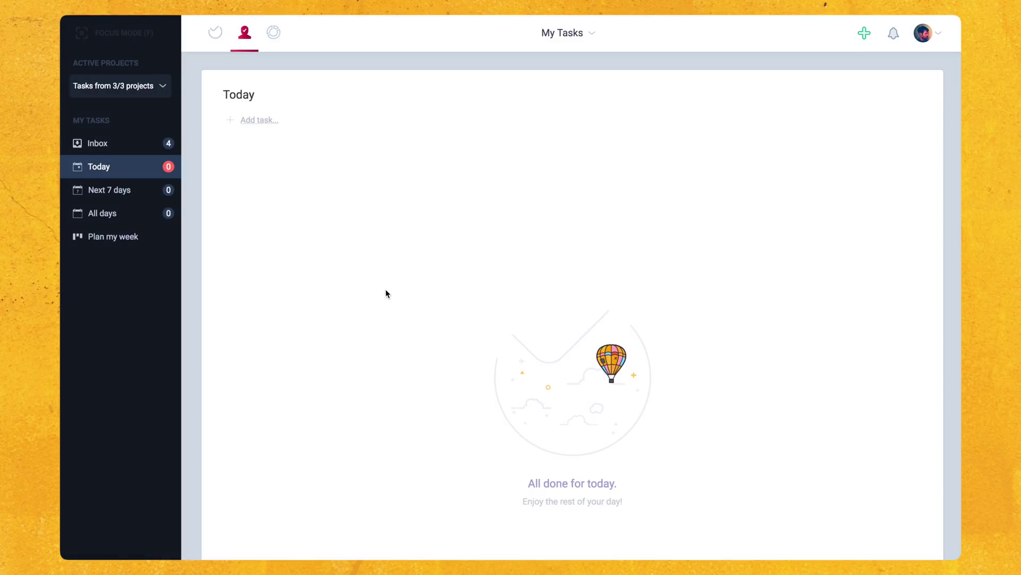
{"action": "left_click", "coordinate": [142, 149]}
{"action": "left_click", "coordinate": [123, 245]}
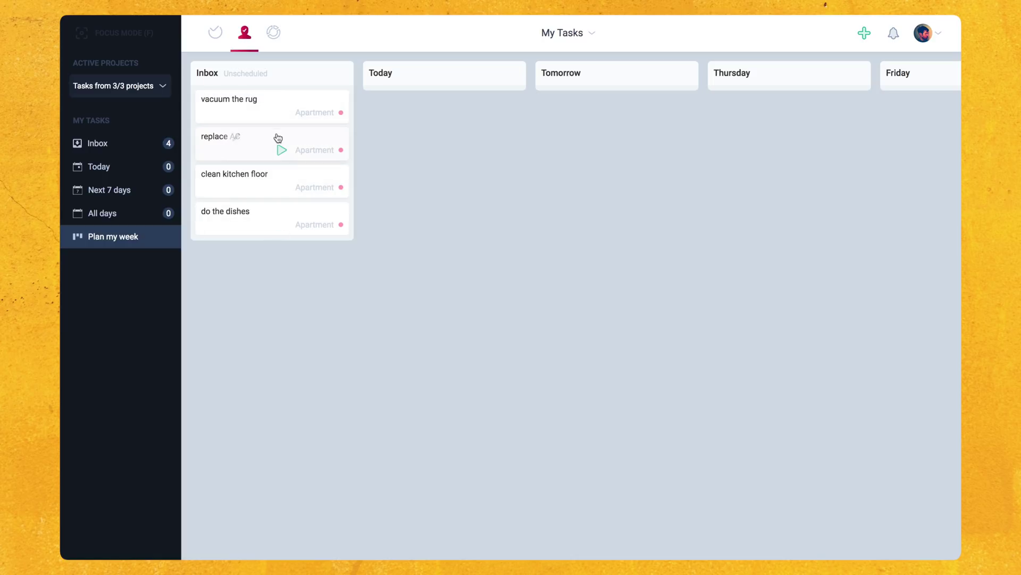
Step: Schedule 'vacuum the rug' for today and check its details in the Today list
{"action": "left_click_drag", "start_coordinate": [257, 110], "coordinate": [417, 109]}
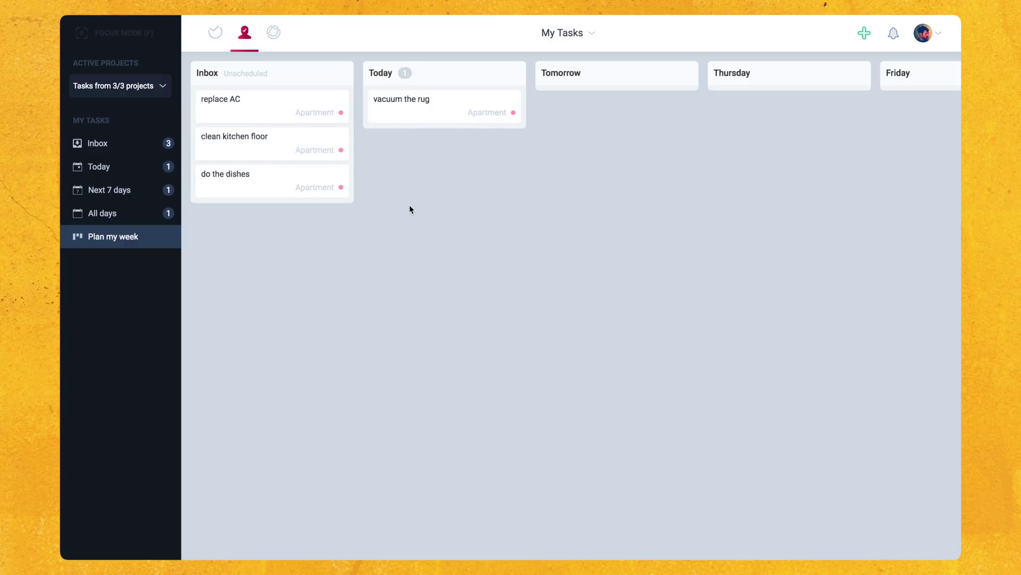
{"action": "left_click", "coordinate": [107, 170]}
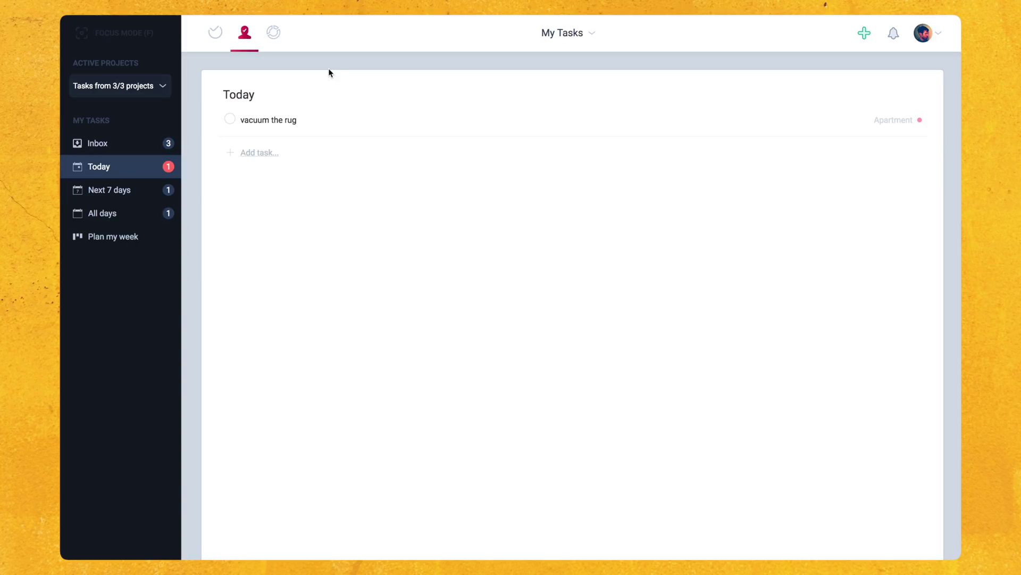
{"action": "left_click", "coordinate": [281, 121]}
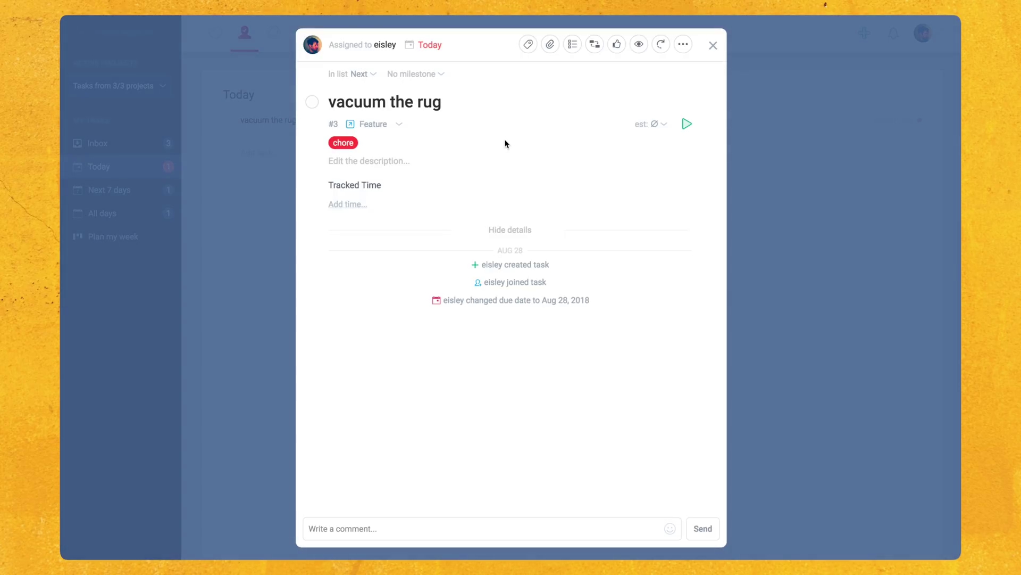
{"action": "left_click", "coordinate": [230, 69]}
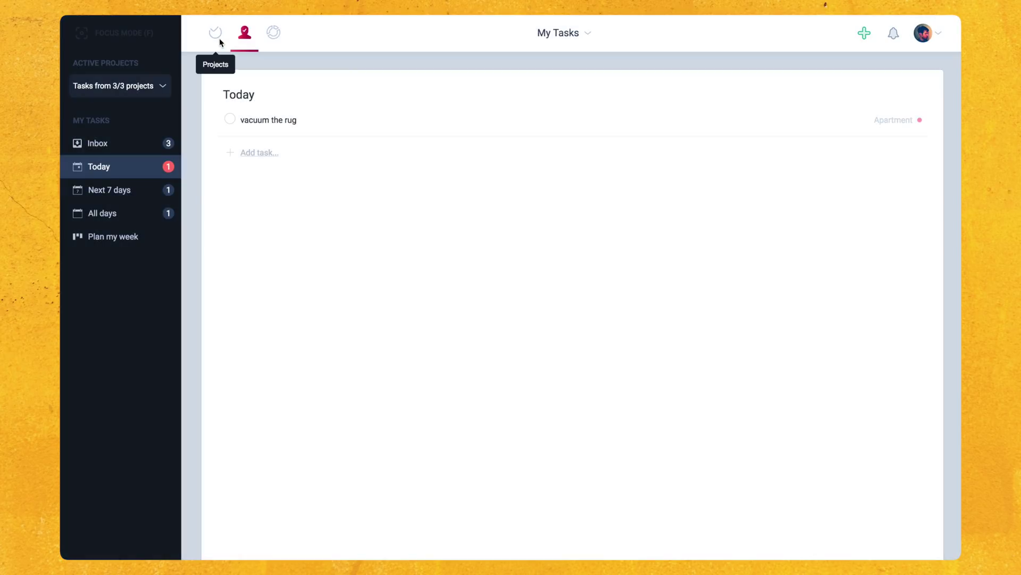
Step: Open the Apartment project's Features & integrations settings and scroll to the feature toggles
{"action": "left_click", "coordinate": [219, 37]}
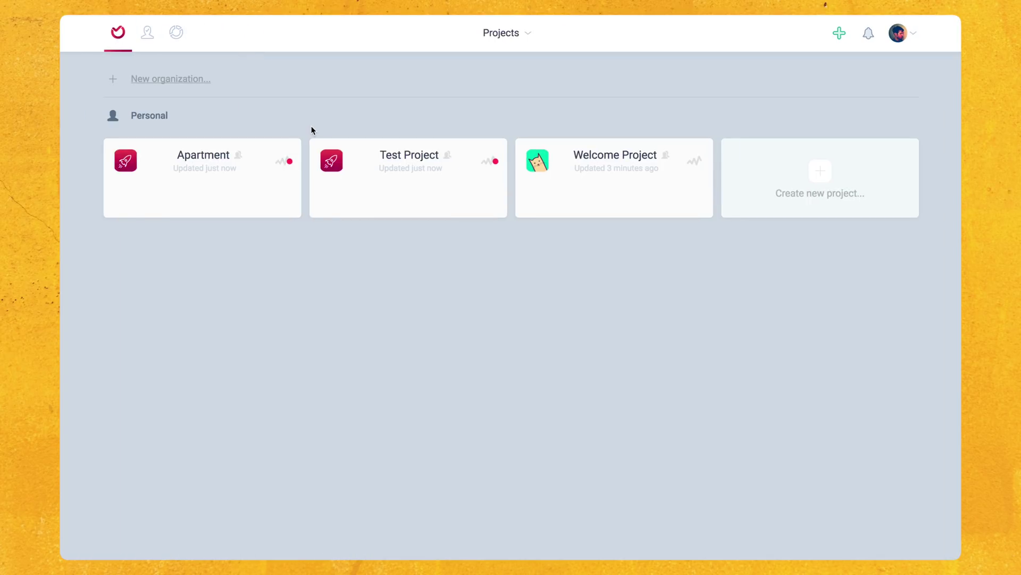
{"action": "left_click", "coordinate": [206, 154]}
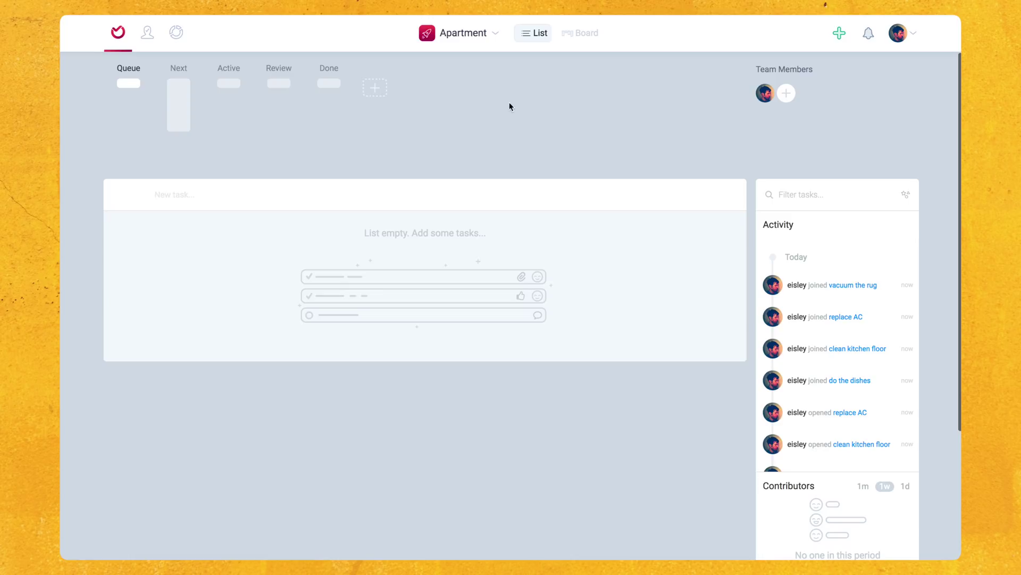
{"action": "left_click", "coordinate": [506, 33]}
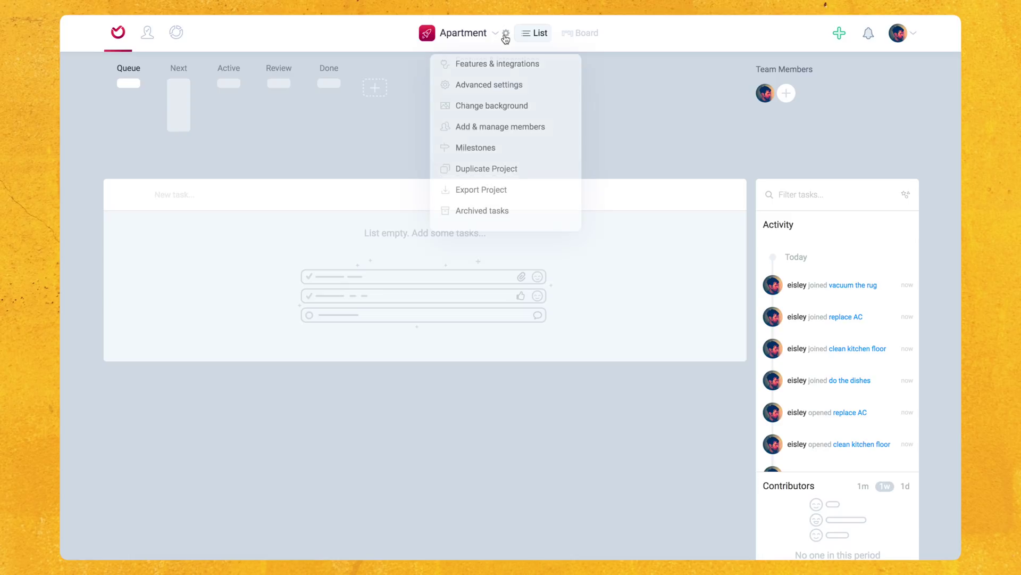
{"action": "left_click", "coordinate": [495, 70]}
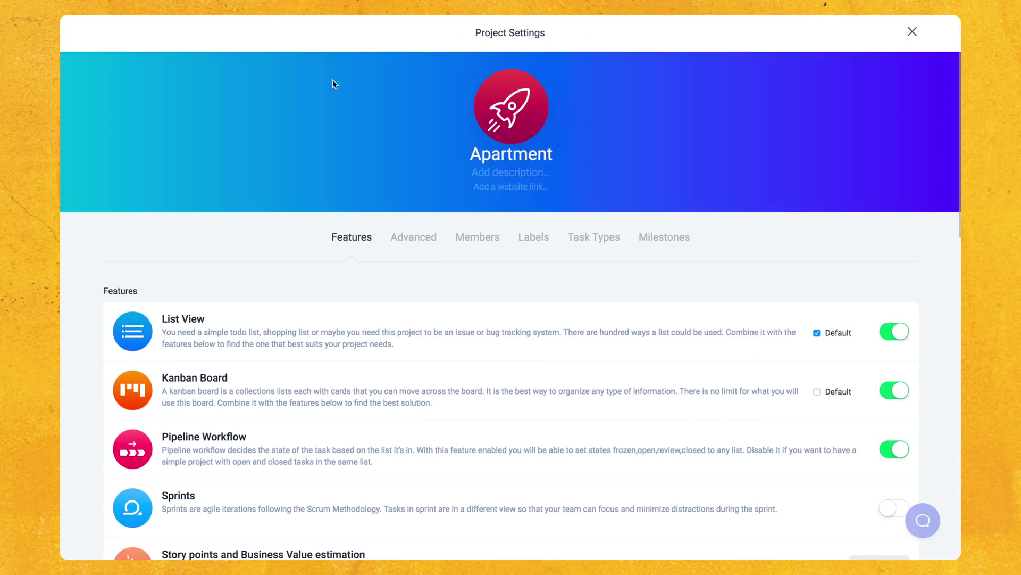
{"action": "scroll", "coordinate": [267, 118], "scroll_direction": "down", "scroll_amount": 5}
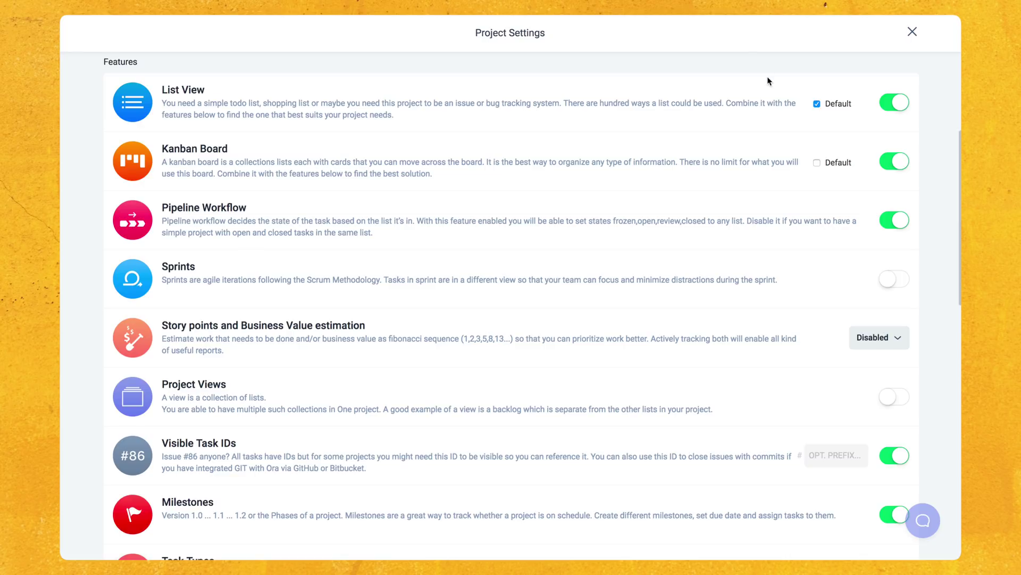
Step: Switch off the List View, Visible Task IDs and Milestones features for Apartment
{"action": "left_click", "coordinate": [903, 105]}
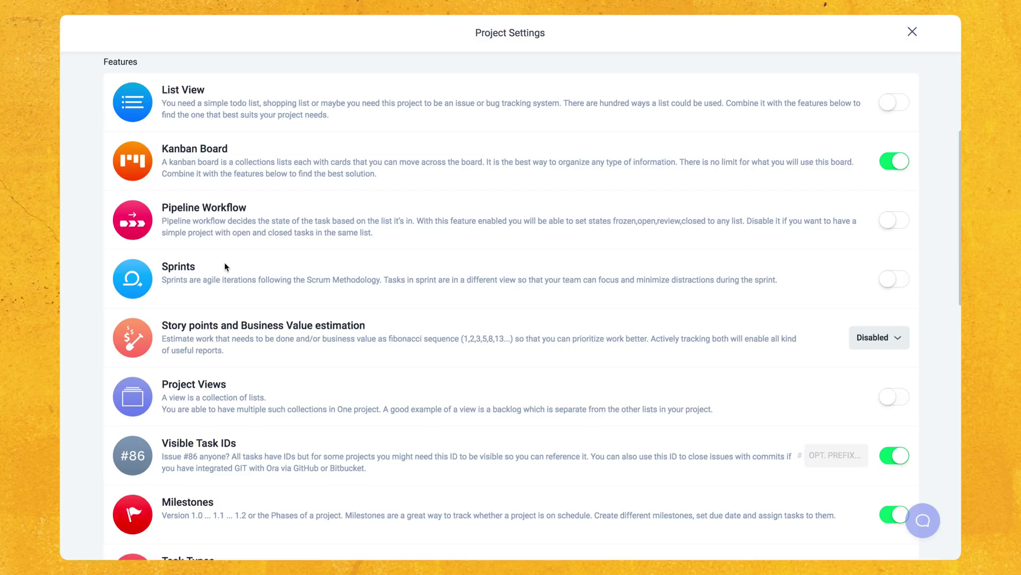
{"action": "scroll", "coordinate": [321, 292], "scroll_direction": "down", "scroll_amount": 1}
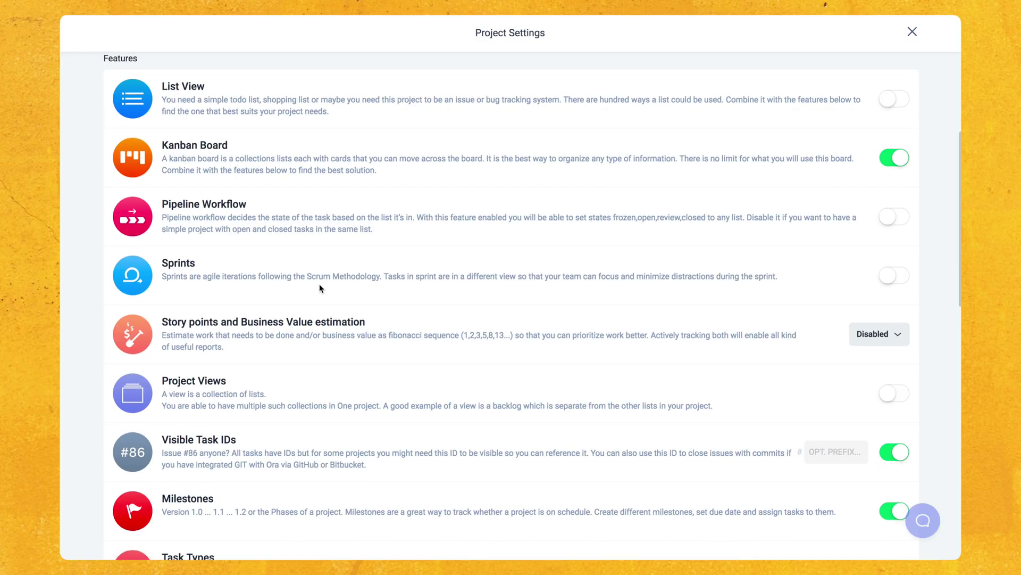
{"action": "scroll", "coordinate": [416, 286], "scroll_direction": "down", "scroll_amount": 3}
{"action": "scroll", "coordinate": [416, 285], "scroll_direction": "down", "scroll_amount": 2}
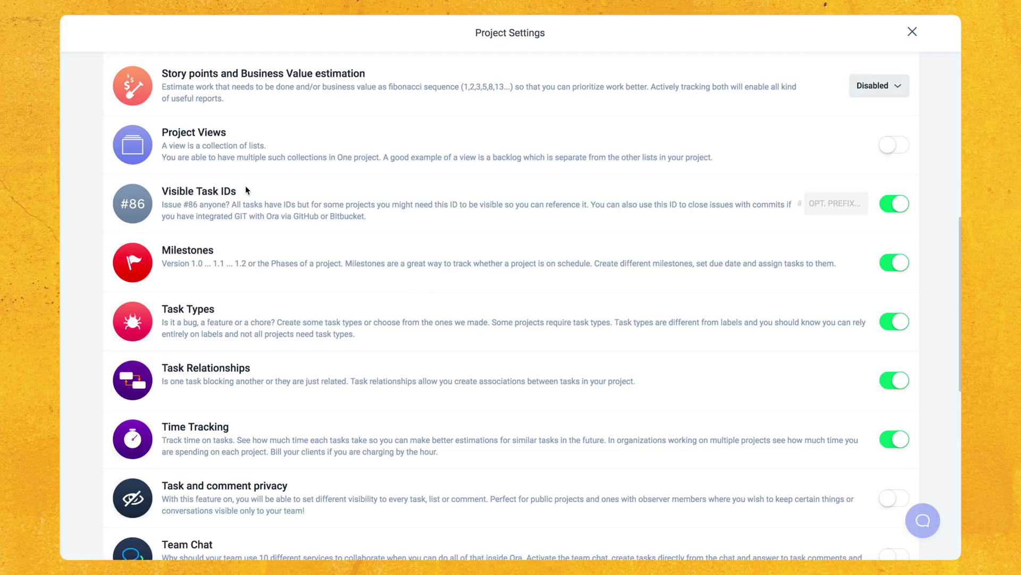
{"action": "left_click", "coordinate": [895, 207]}
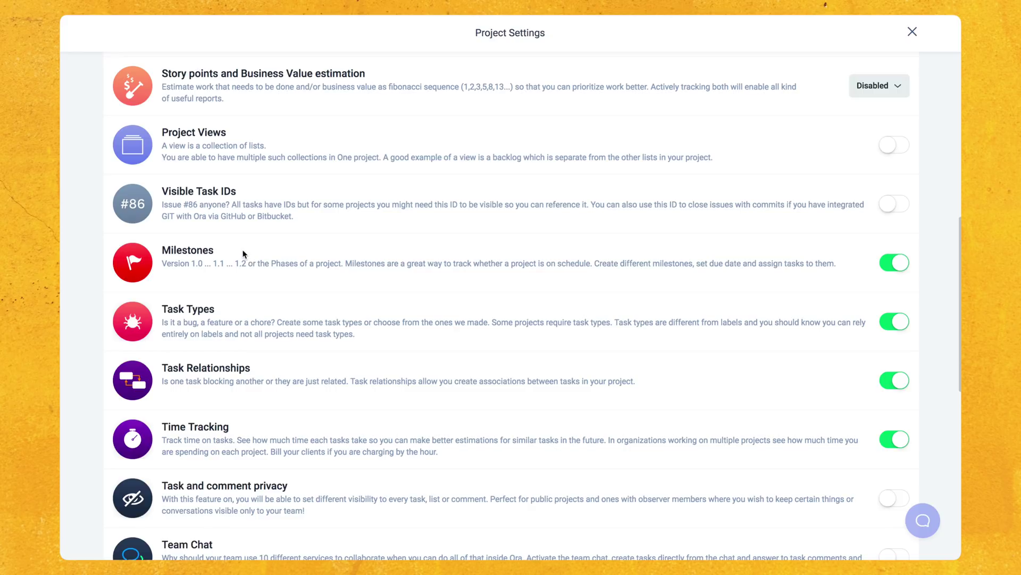
{"action": "left_click", "coordinate": [894, 264]}
{"action": "scroll", "coordinate": [798, 333], "scroll_direction": "down", "scroll_amount": 5}
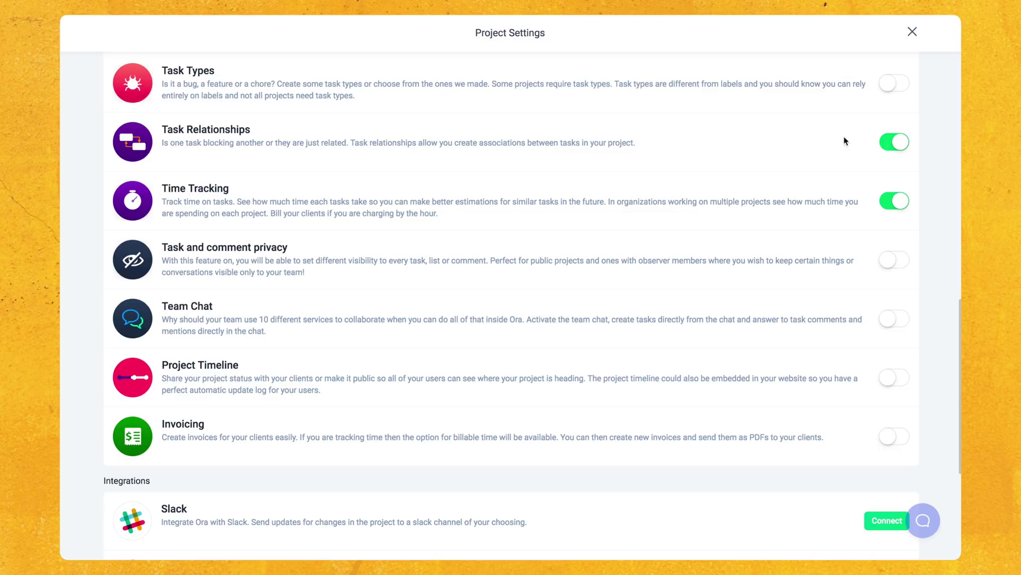
Step: Disable Task Relationships, then switch Pipeline Workflow back on
{"action": "left_click", "coordinate": [898, 142]}
{"action": "scroll", "coordinate": [744, 343], "scroll_direction": "down", "scroll_amount": 1}
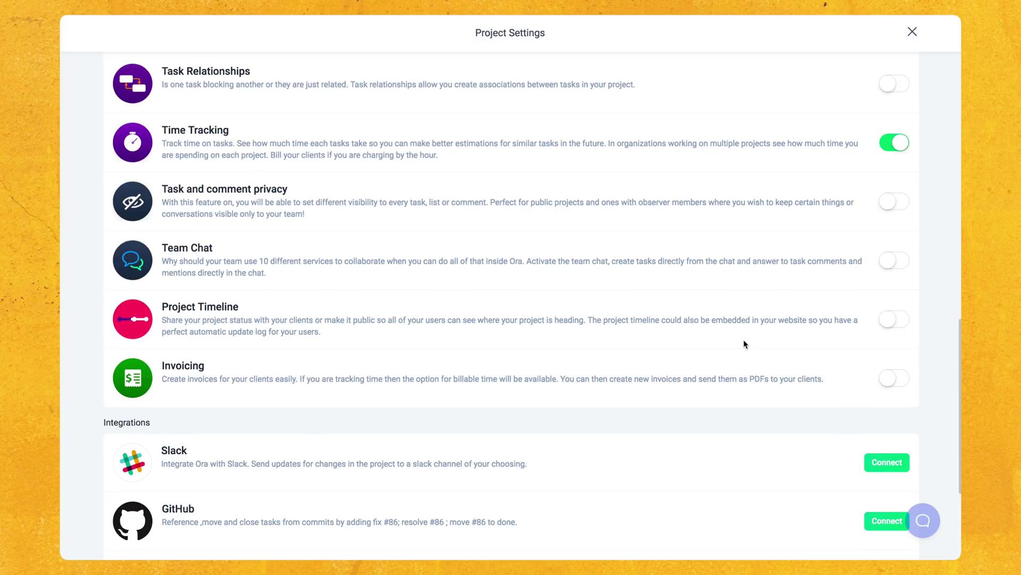
{"action": "scroll", "coordinate": [744, 343], "scroll_direction": "up", "scroll_amount": 4}
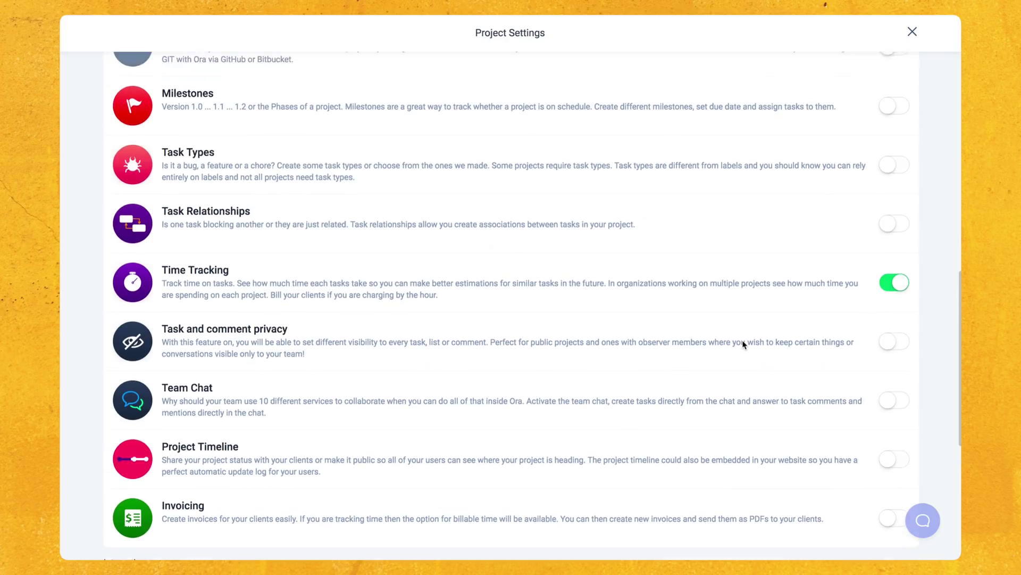
{"action": "scroll", "coordinate": [744, 344], "scroll_direction": "up", "scroll_amount": 2}
{"action": "scroll", "coordinate": [744, 344], "scroll_direction": "up", "scroll_amount": 2}
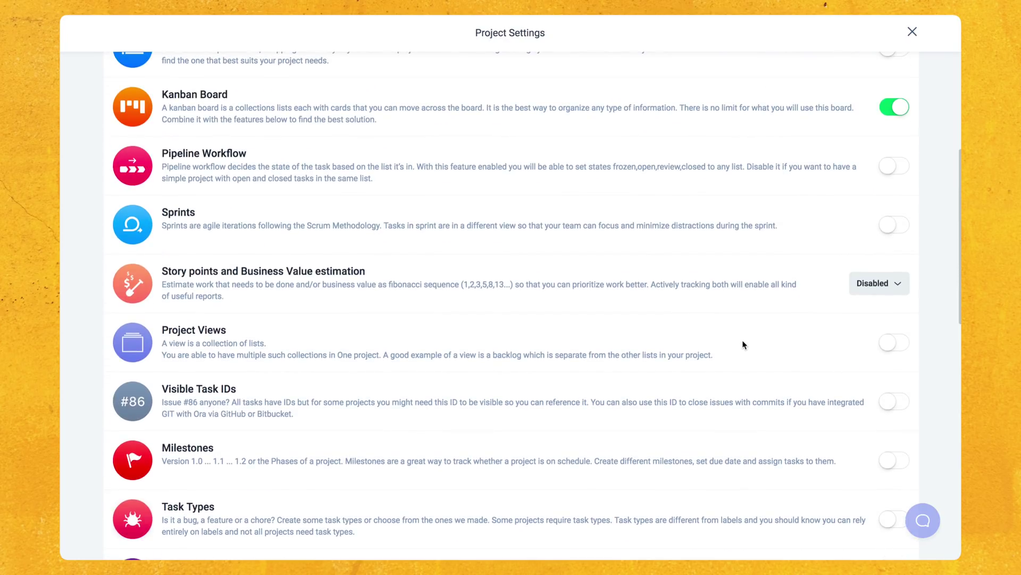
{"action": "left_click", "coordinate": [885, 167]}
Step: Back on the board, move 'do the dishes' to Next and back to Review, then check its details
{"action": "left_click", "coordinate": [912, 32]}
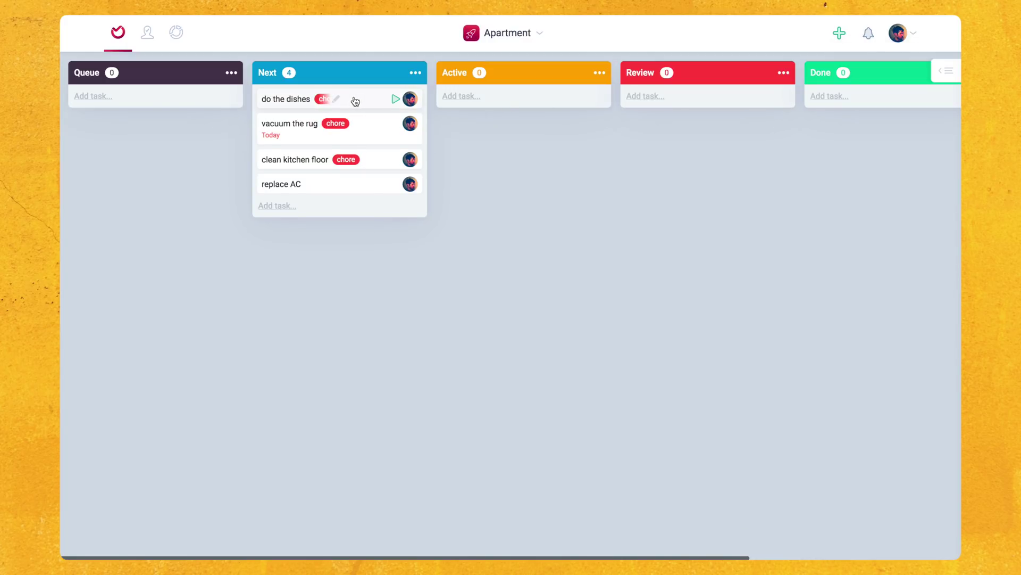
{"action": "left_click_drag", "start_coordinate": [358, 101], "coordinate": [704, 103]}
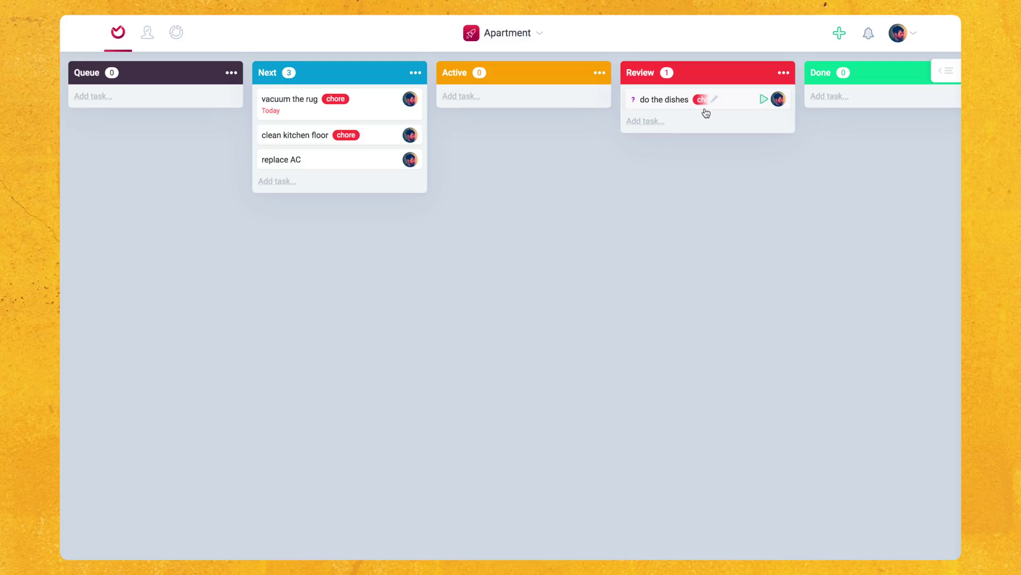
{"action": "mouse_move", "coordinate": [629, 110]}
{"action": "left_click", "coordinate": [734, 105]}
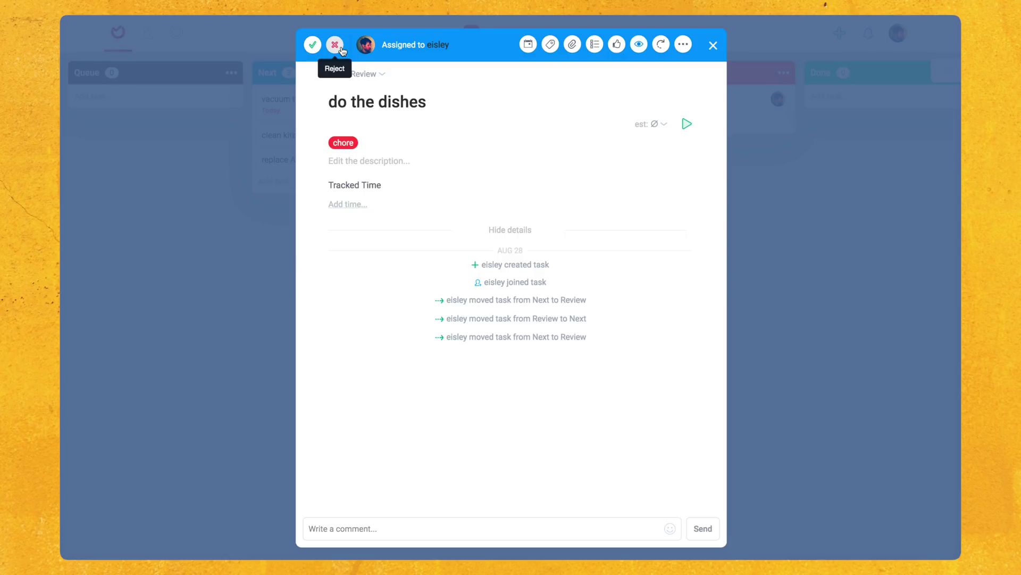
{"action": "left_click", "coordinate": [780, 200]}
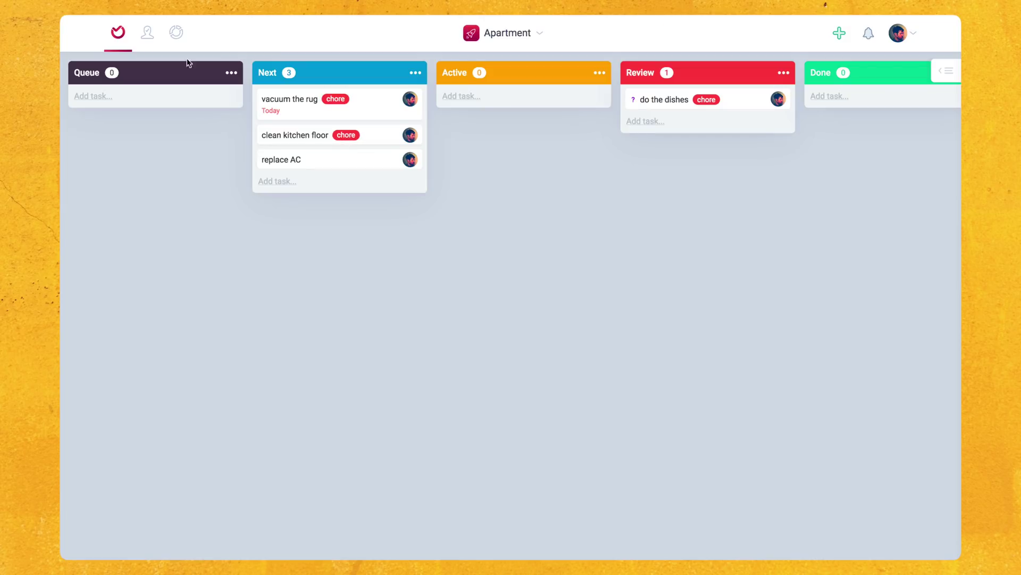
Step: View the Apartment Tasks Progress and Sprint Review reports, ending on Tracked Time
{"action": "left_click", "coordinate": [177, 43]}
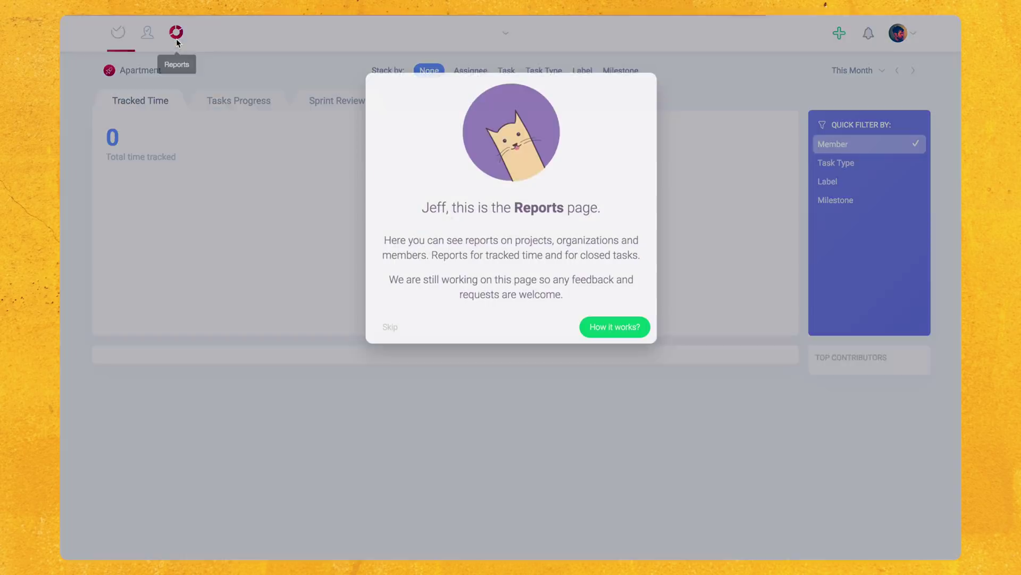
{"action": "left_click", "coordinate": [391, 336]}
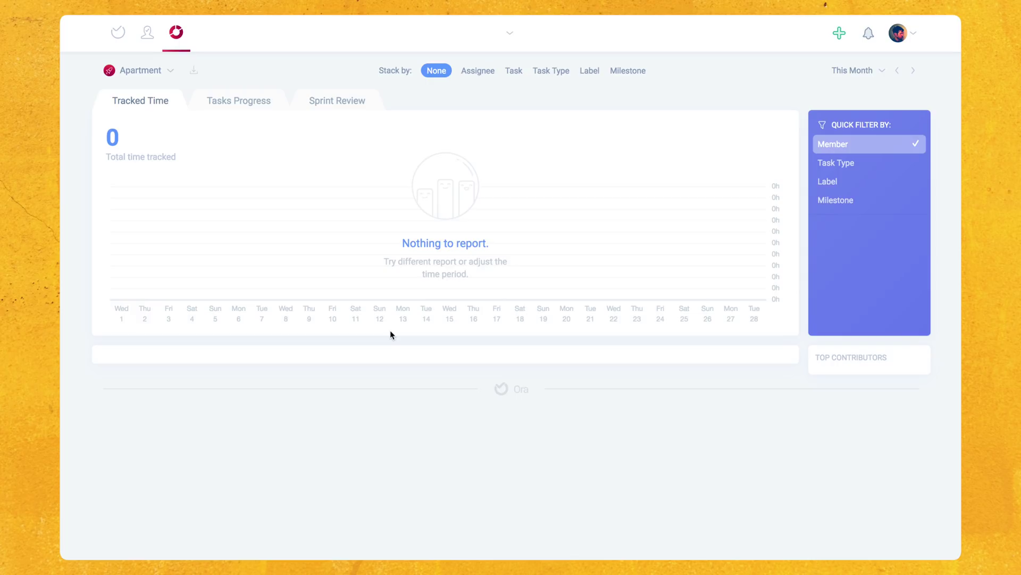
{"action": "left_click", "coordinate": [238, 104]}
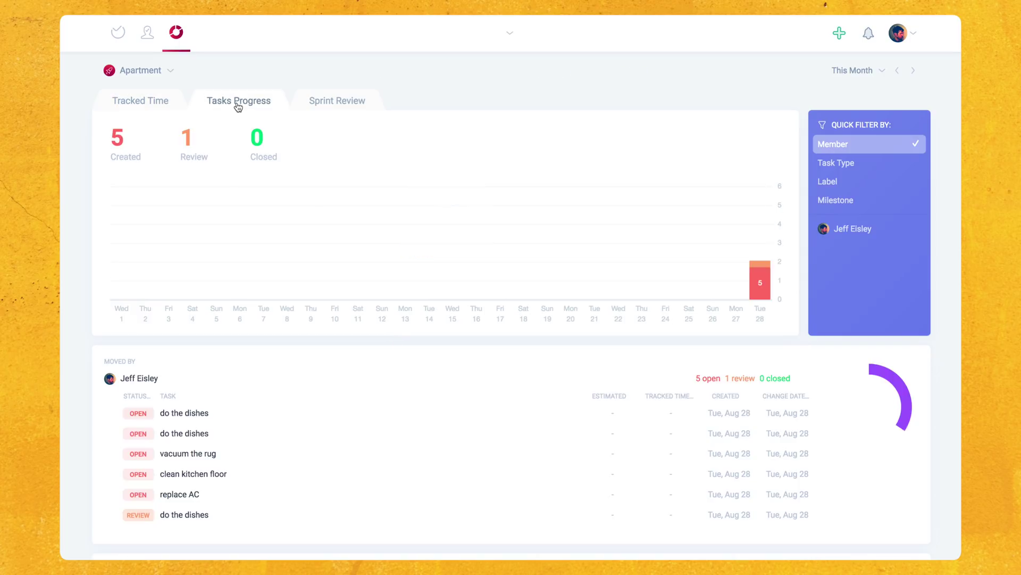
{"action": "left_click", "coordinate": [322, 106]}
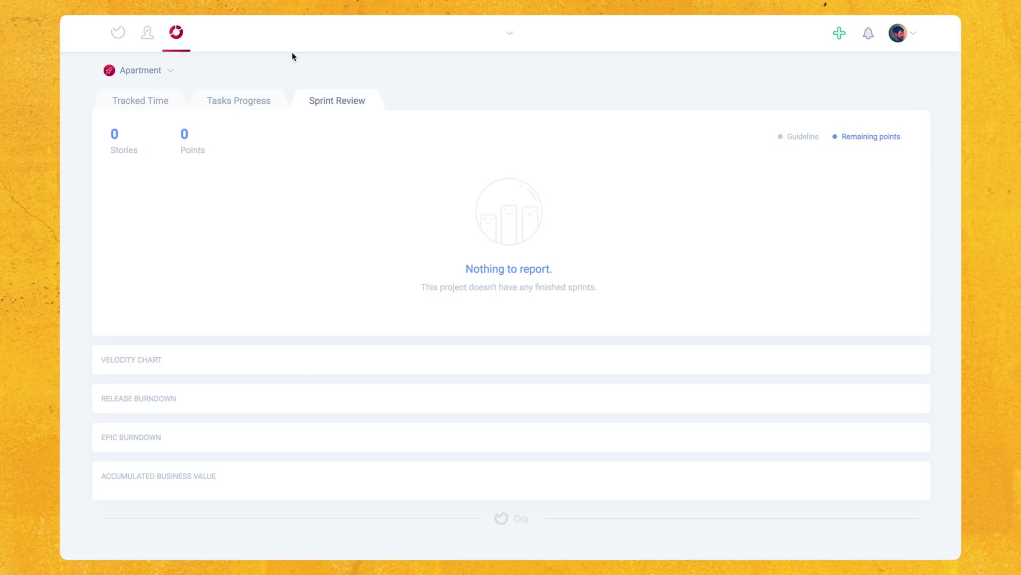
{"action": "left_click", "coordinate": [133, 103]}
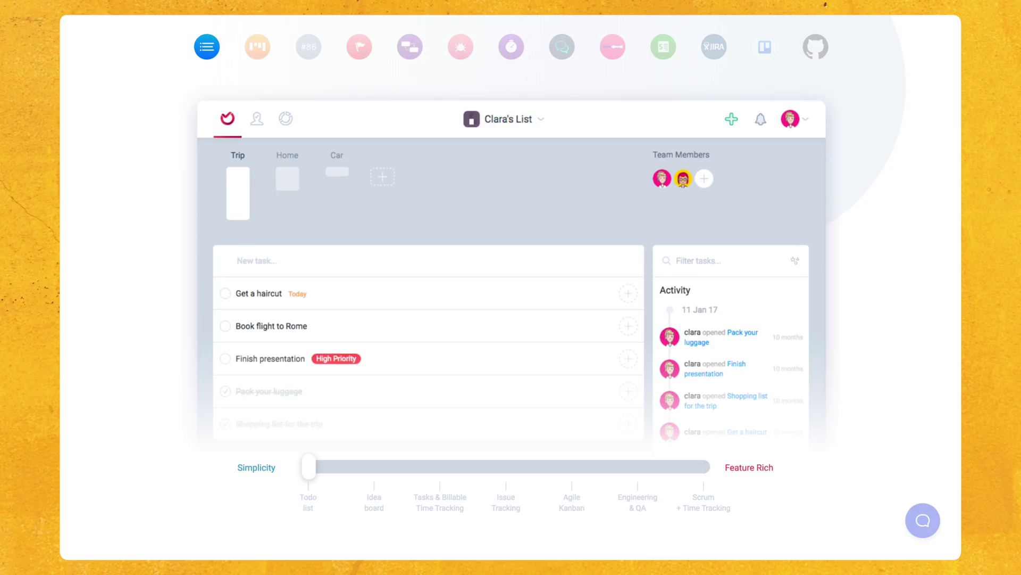
Step: Preview the Idea board, Billable Time Tracking, Issue Tracking, Agile Kanban, Engineering & QA and Scrum setups
{"action": "left_click", "coordinate": [375, 471]}
{"action": "left_click", "coordinate": [441, 472]}
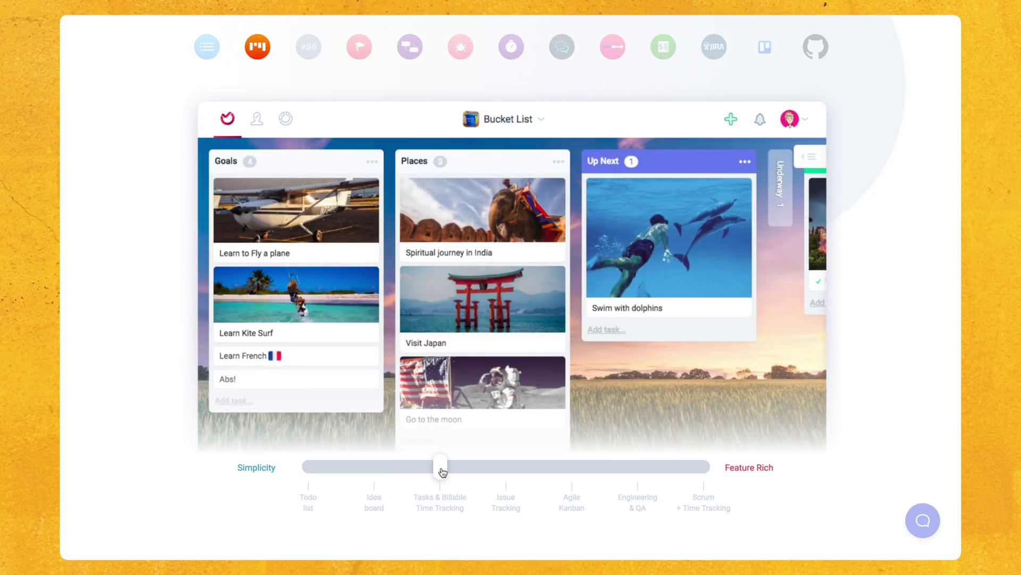
{"action": "left_click", "coordinate": [504, 471]}
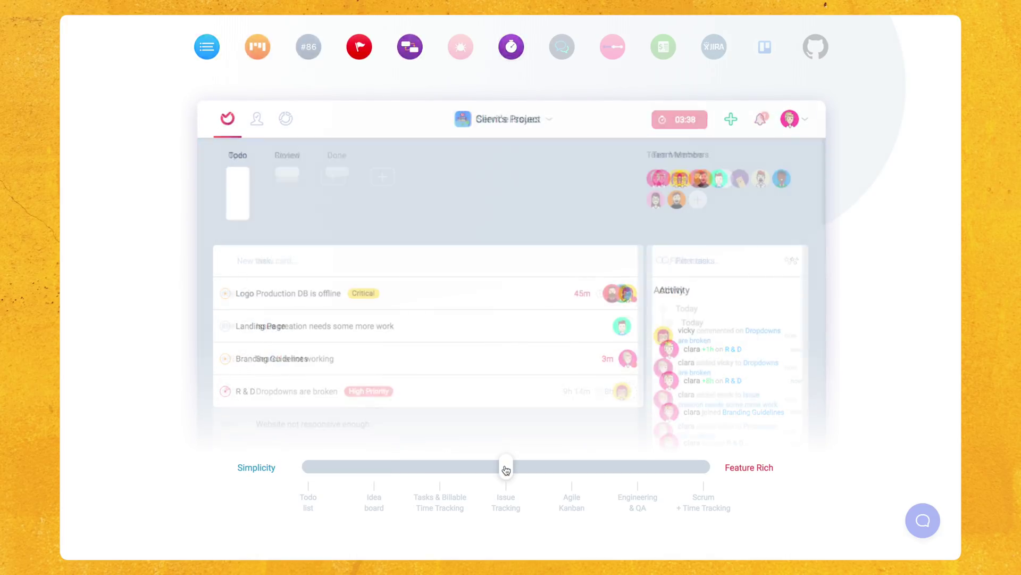
{"action": "left_click", "coordinate": [574, 471]}
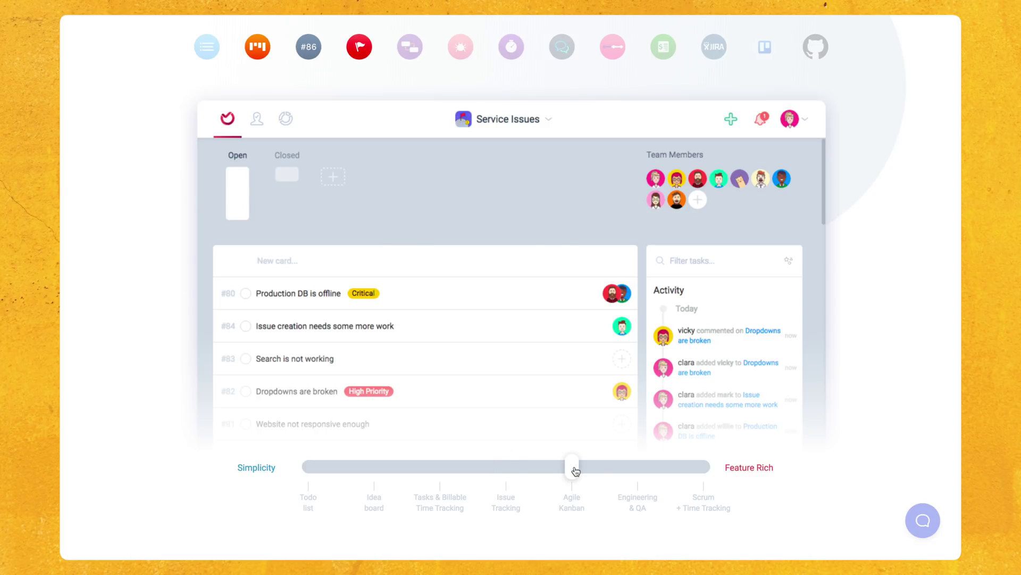
{"action": "left_click", "coordinate": [637, 468]}
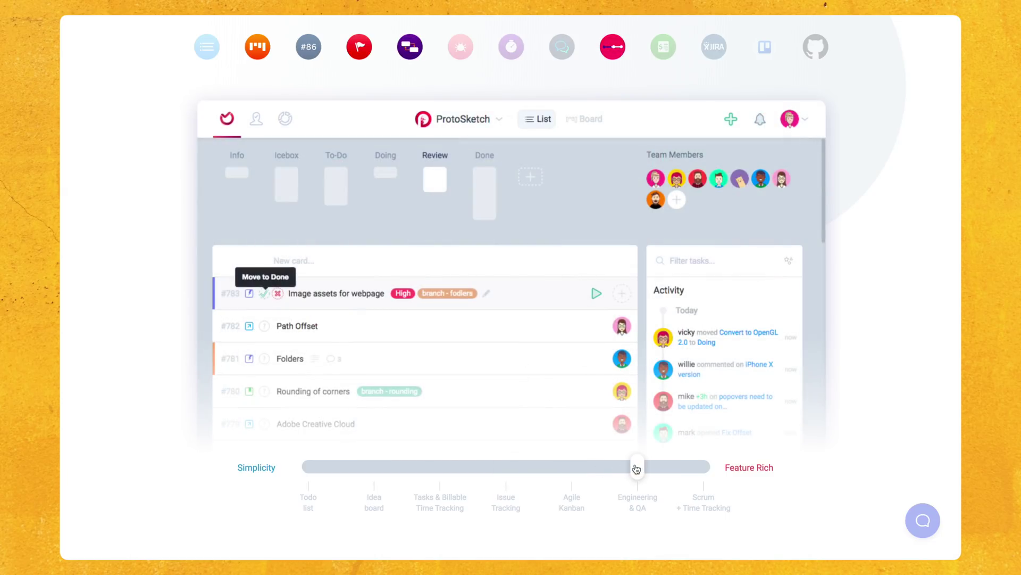
{"action": "left_click", "coordinate": [704, 470]}
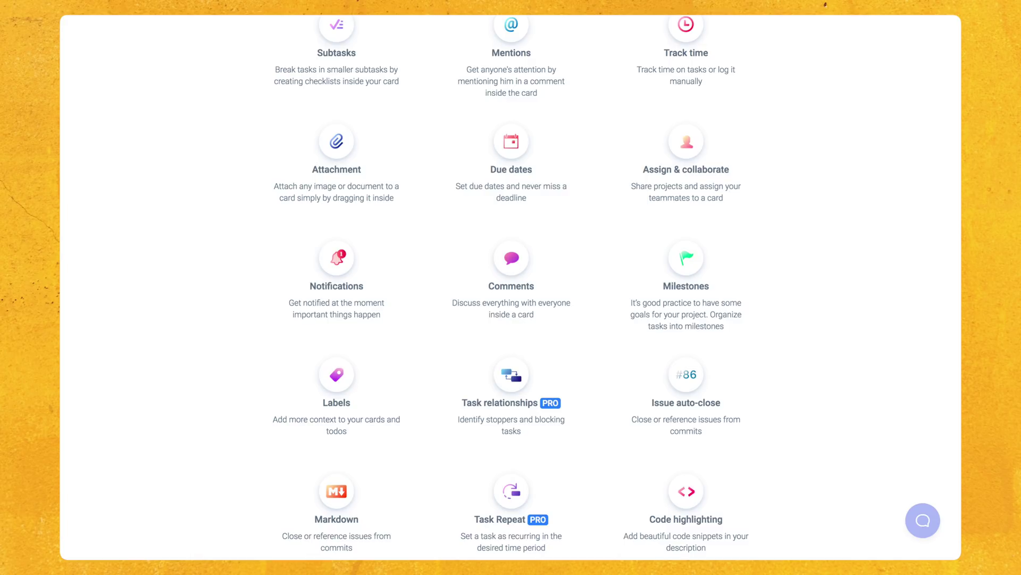
Step: Scroll the Ora website down to the Connect with Slack section
{"action": "scroll", "coordinate": [511, 288], "scroll_direction": "down", "scroll_amount": 15}
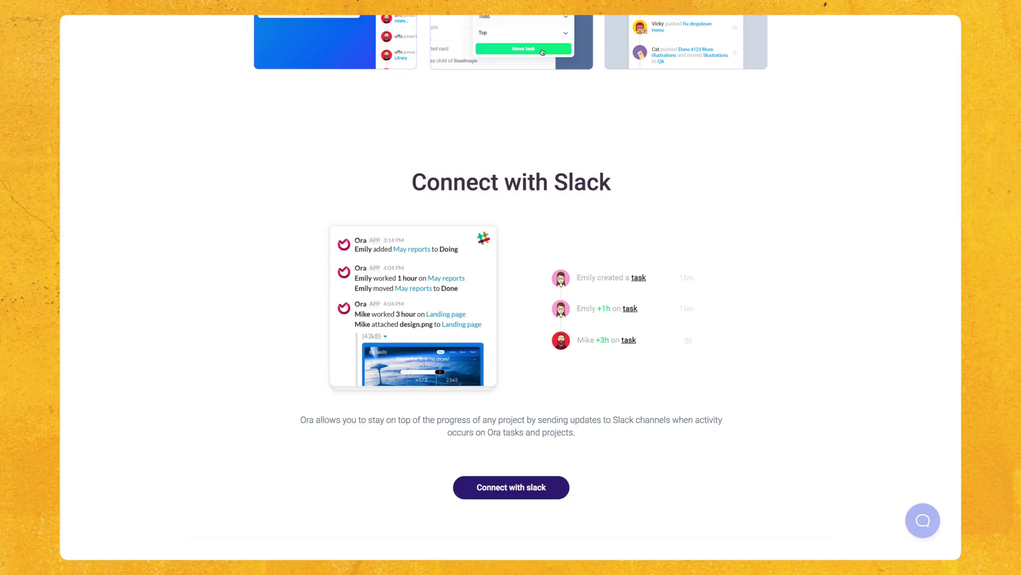